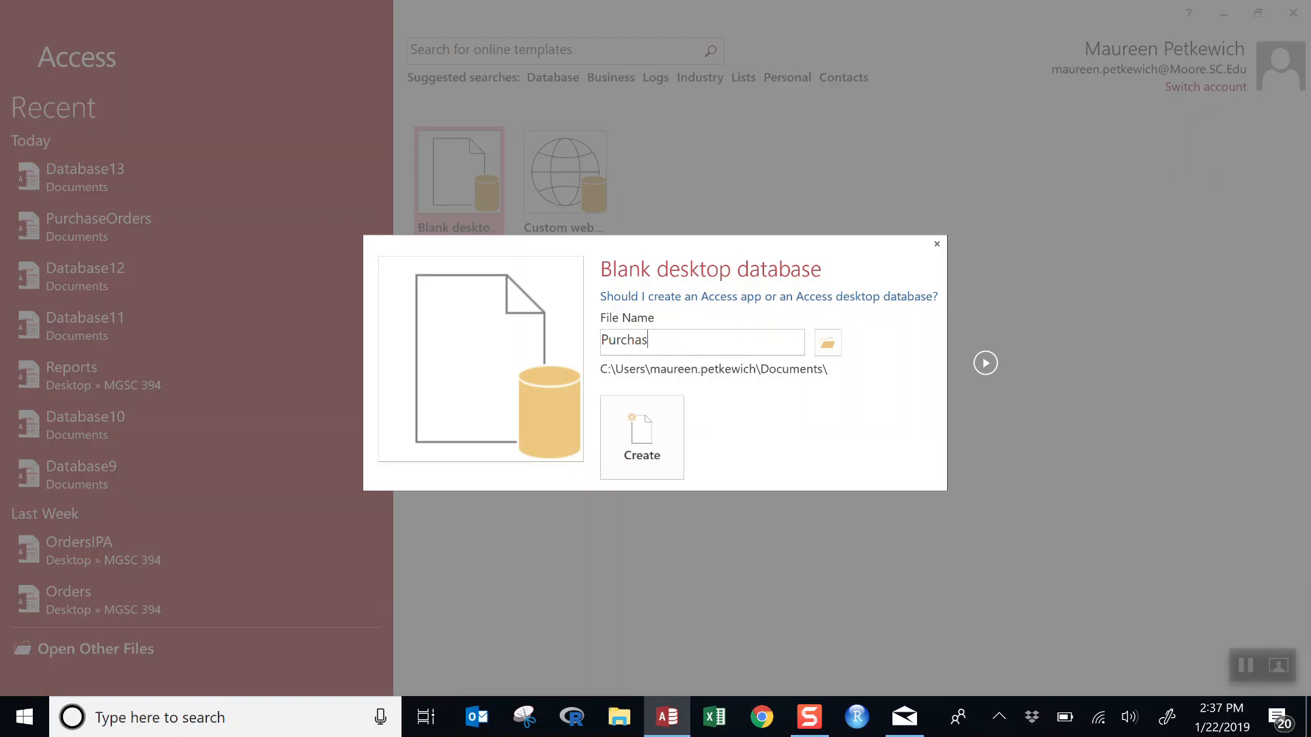
# Step: Create a blank desktop database named PurchaseOrders, replacing the existing file of that name
pyautogui.write('ers')
pyautogui.press('Return')
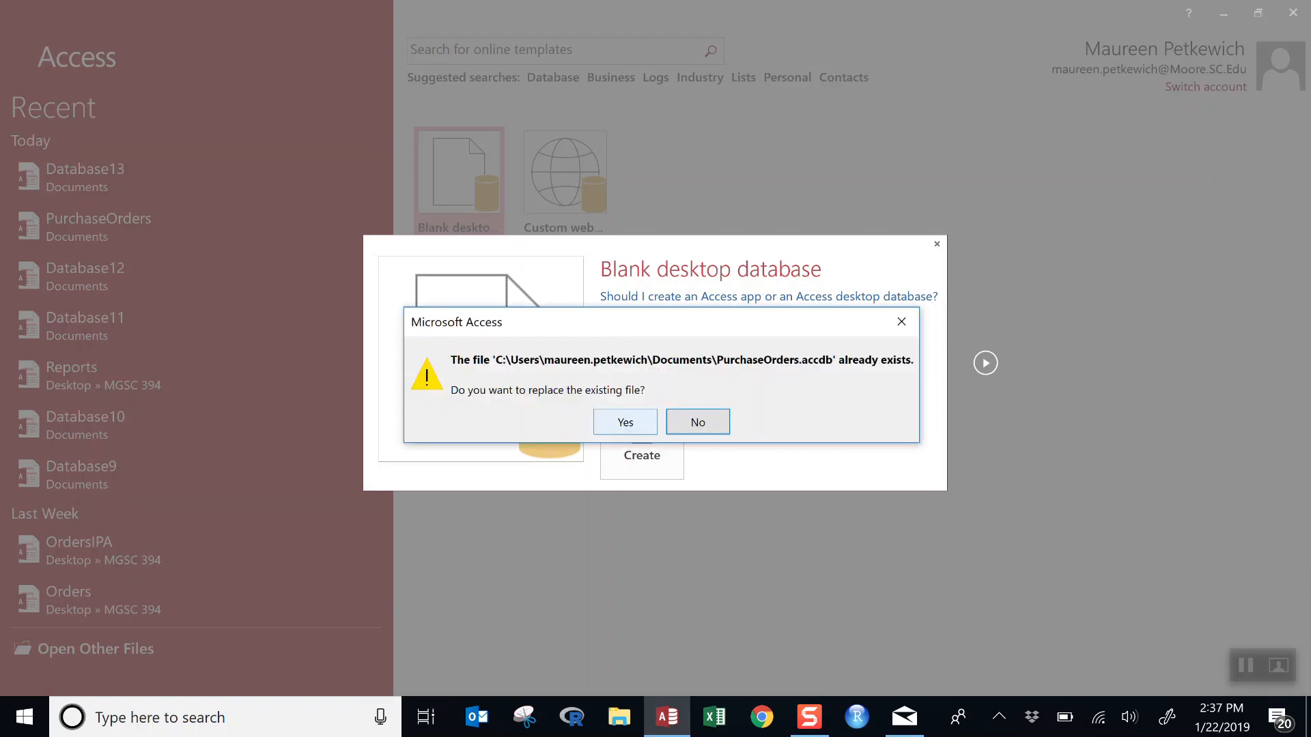
pyautogui.press('Return')
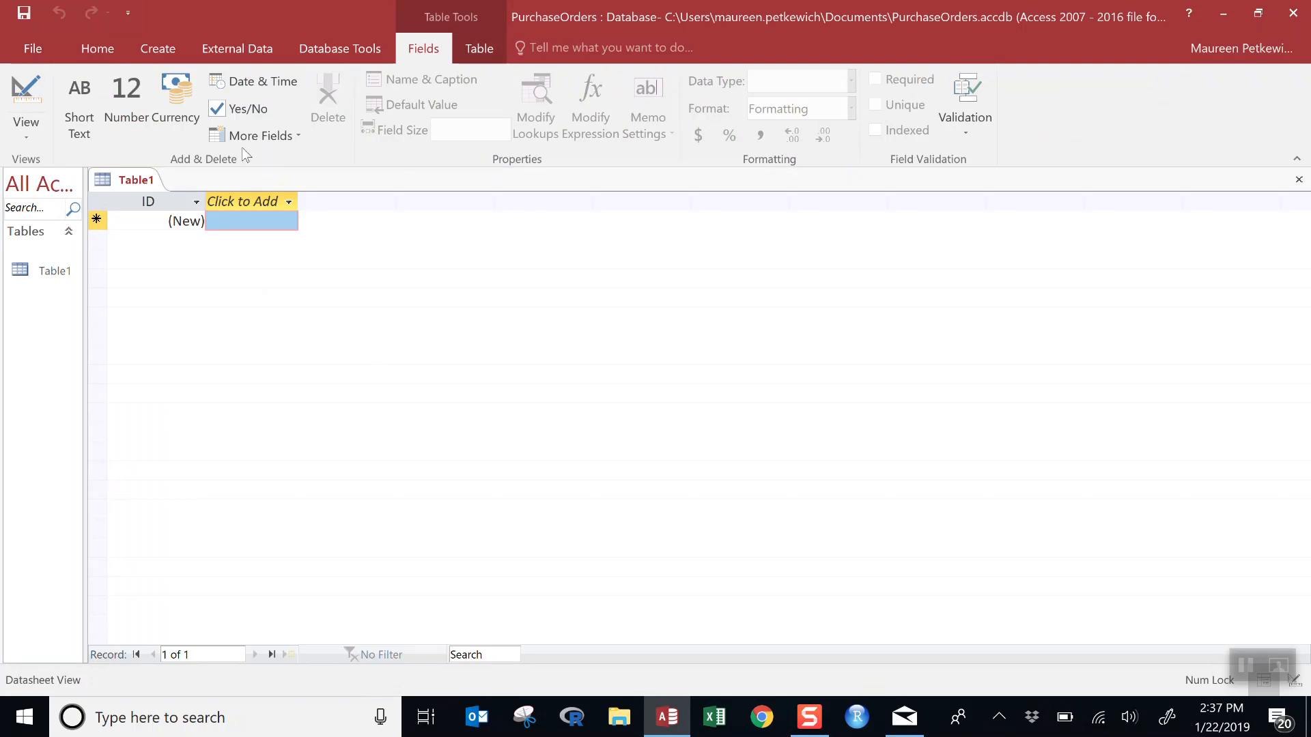
# Step: Start an Excel import into a new table, using the Purchase Orders workbook from the Spring 2019 folder inside MGSC 394
pyautogui.click(240, 55)
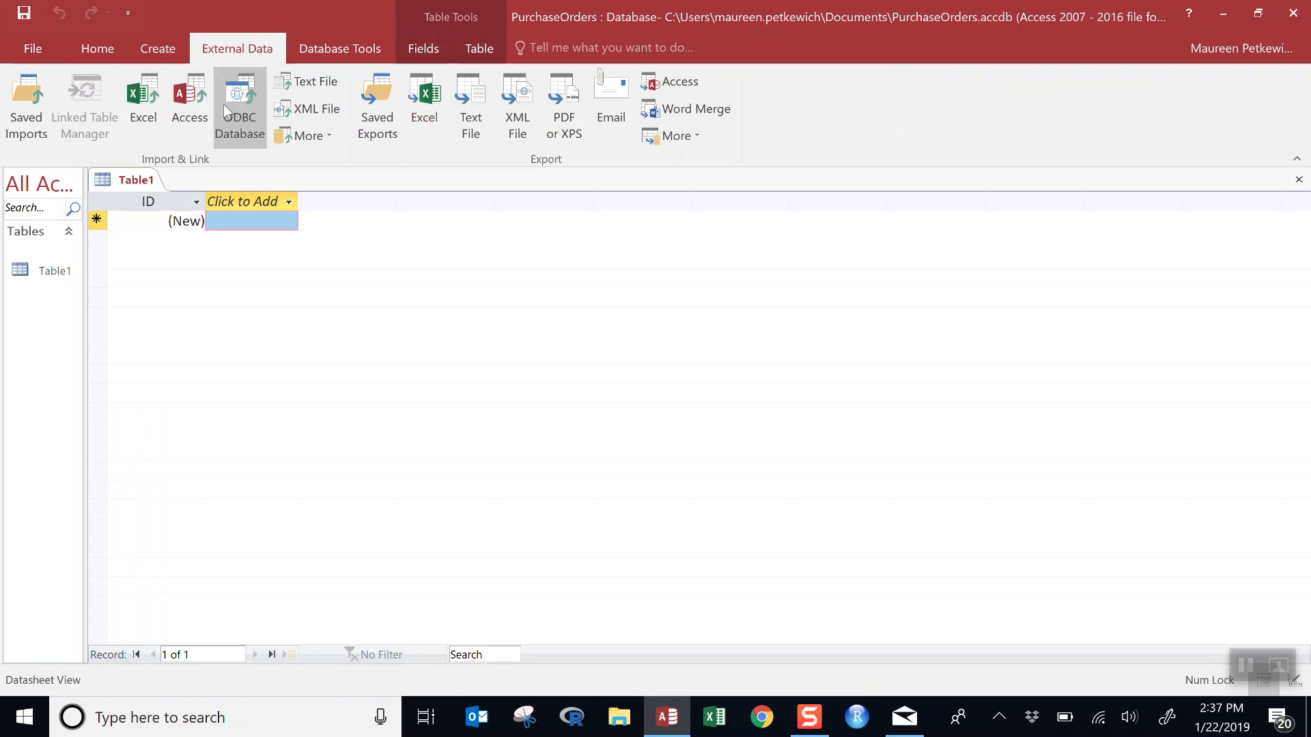
pyautogui.click(155, 116)
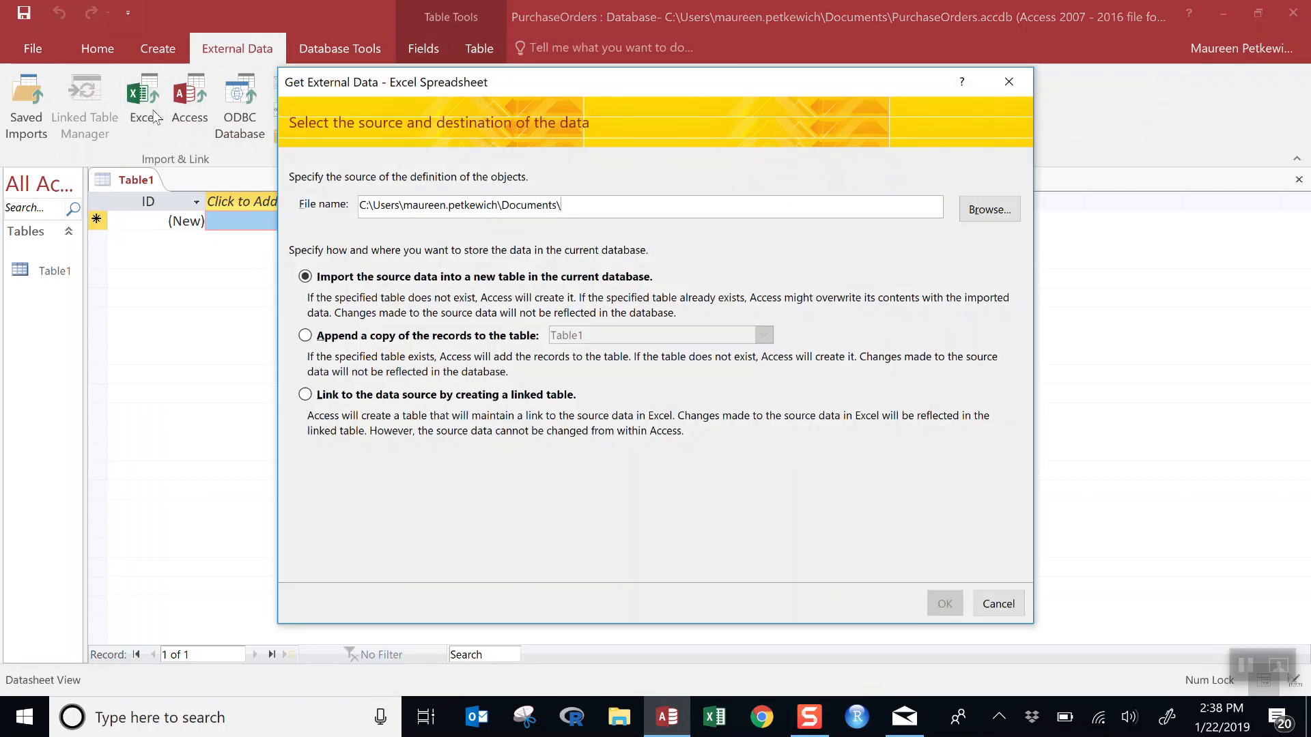
pyautogui.click(985, 213)
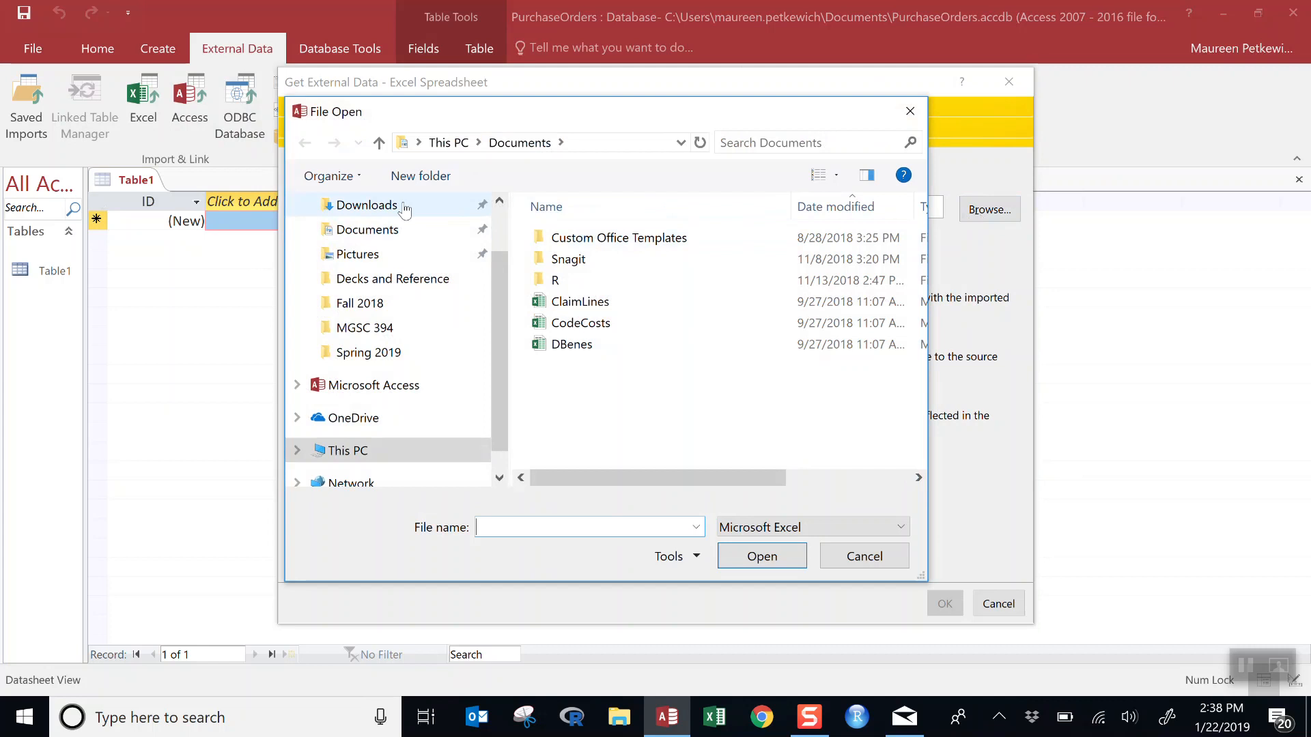
pyautogui.click(382, 329)
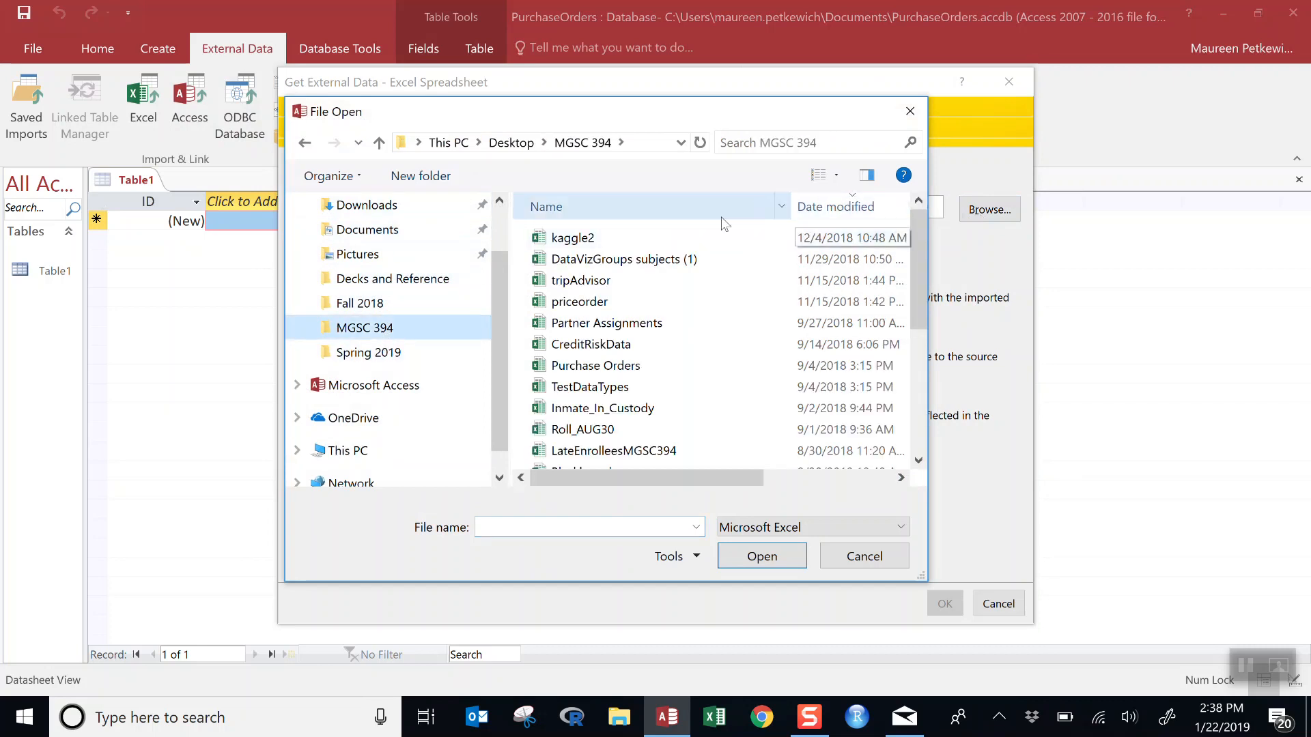
pyautogui.moveTo(915, 318); pyautogui.dragTo(916, 437)
pyautogui.doubleClick(608, 331)
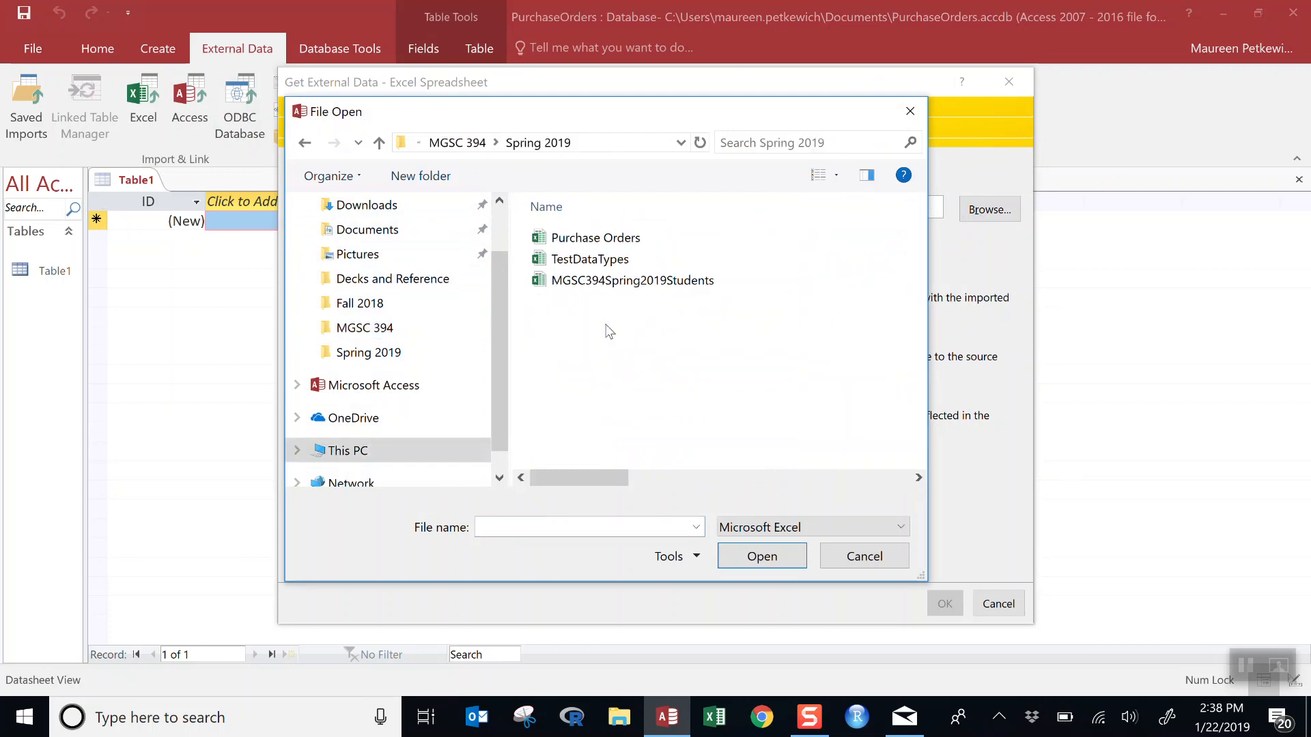
pyautogui.doubleClick(621, 239)
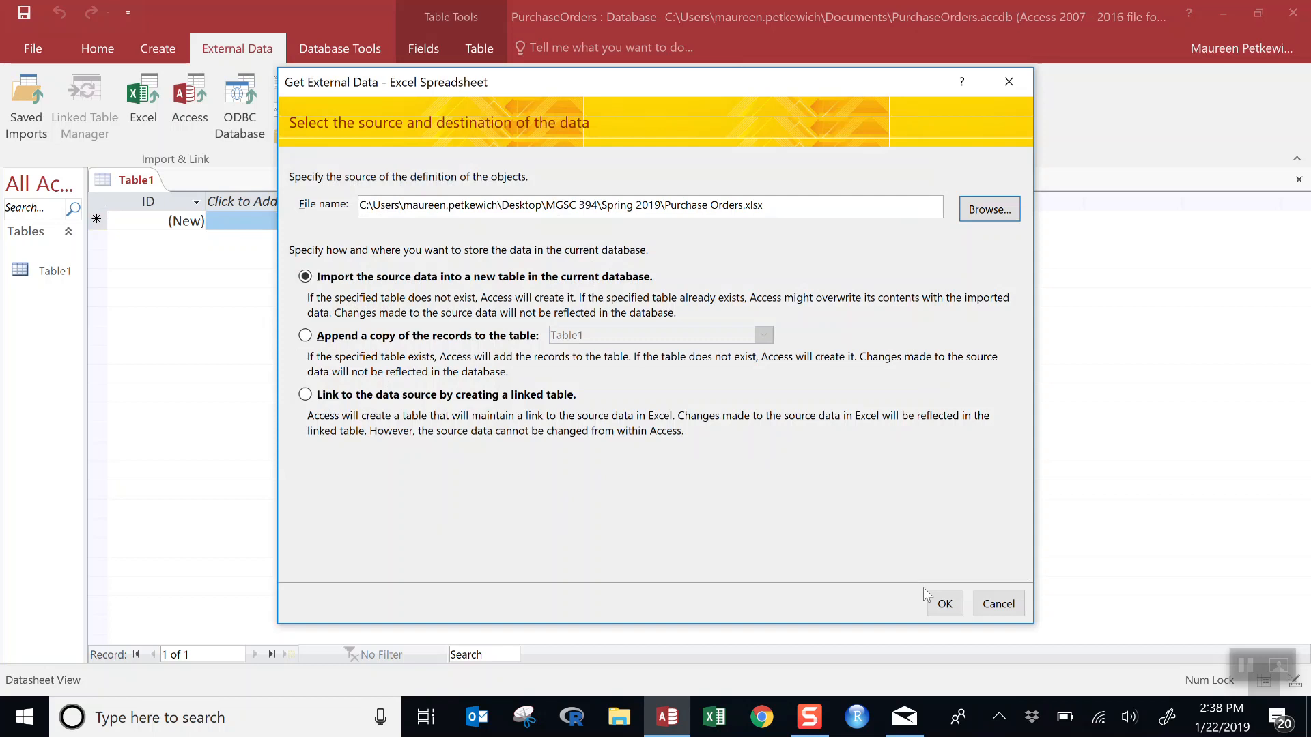
pyautogui.click(943, 603)
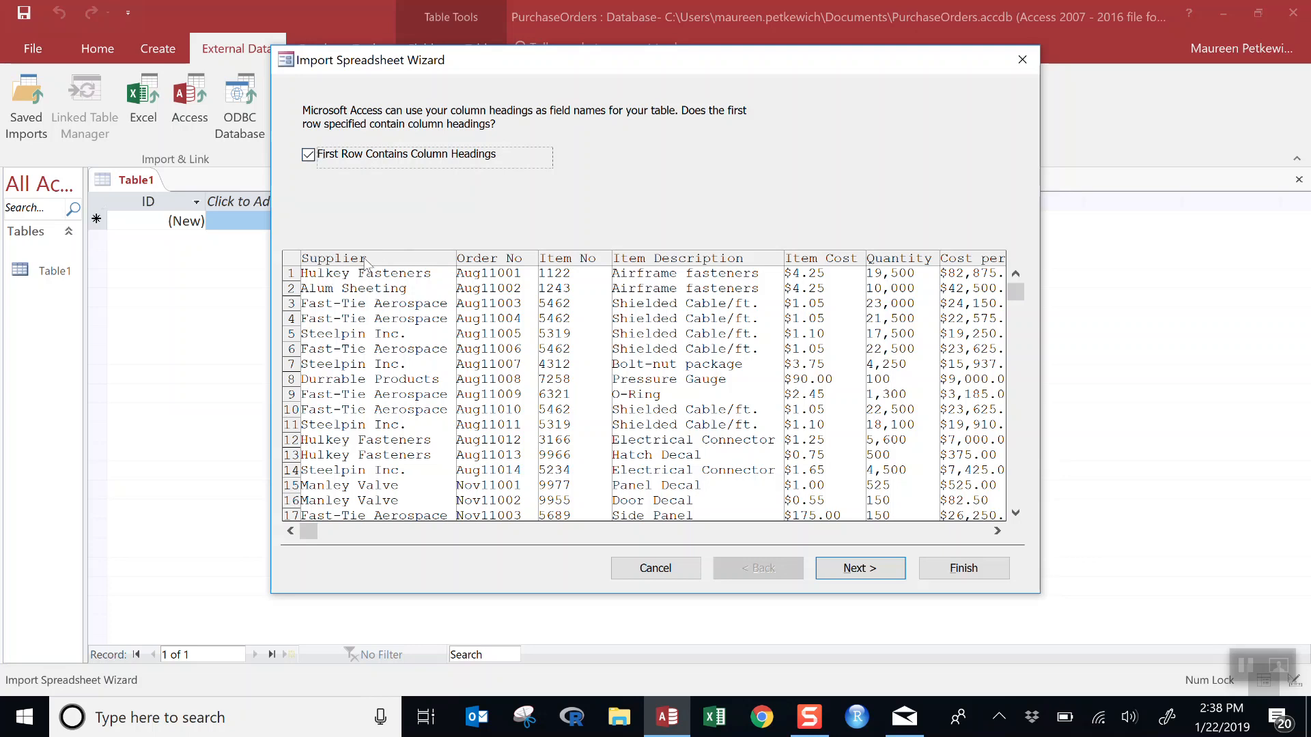
# Step: Keep the spreadsheet's first row as column headings and proceed to the field options
pyautogui.click(308, 155)
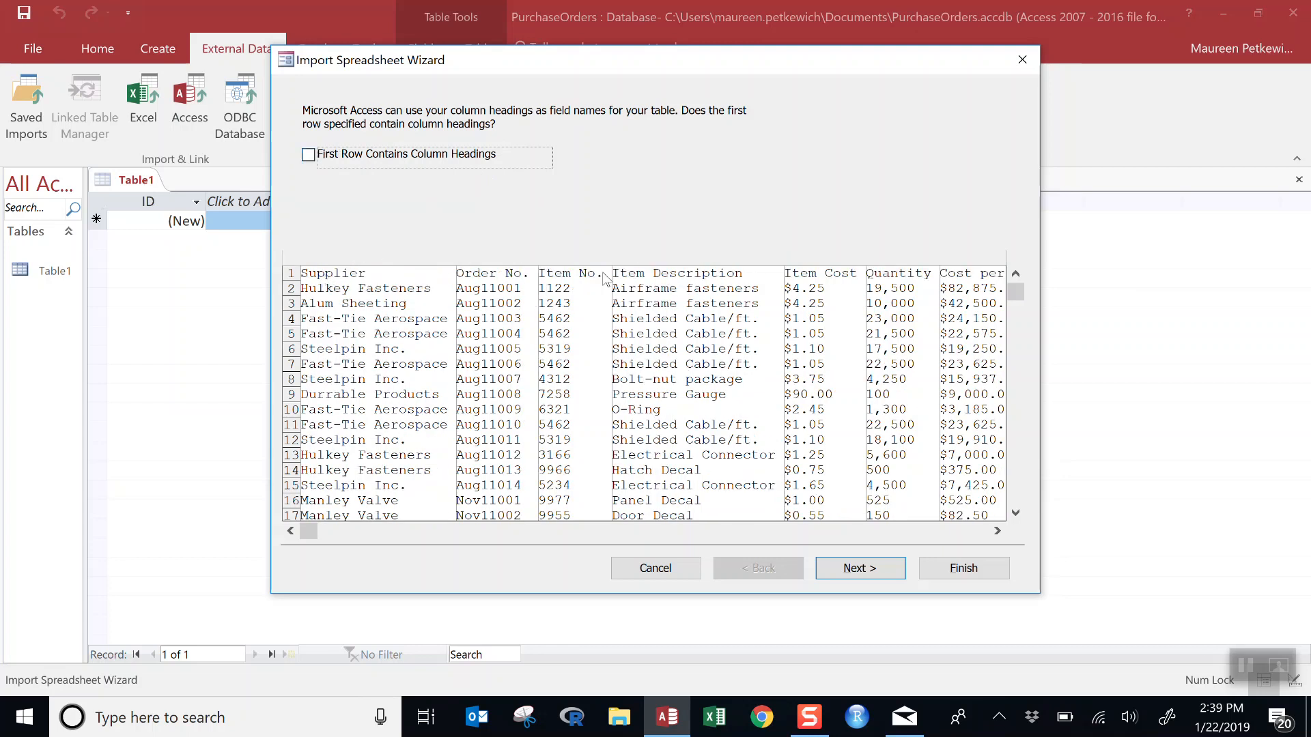
pyautogui.click(309, 155)
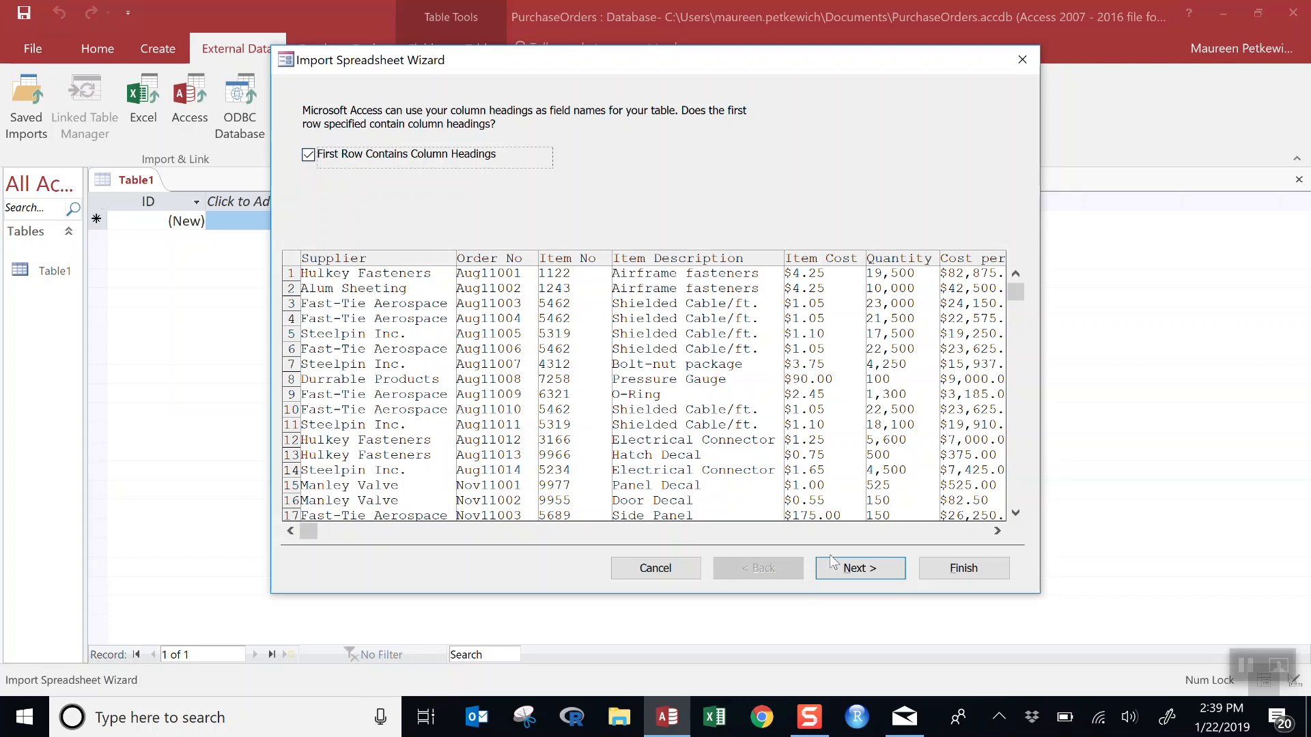
pyautogui.click(854, 568)
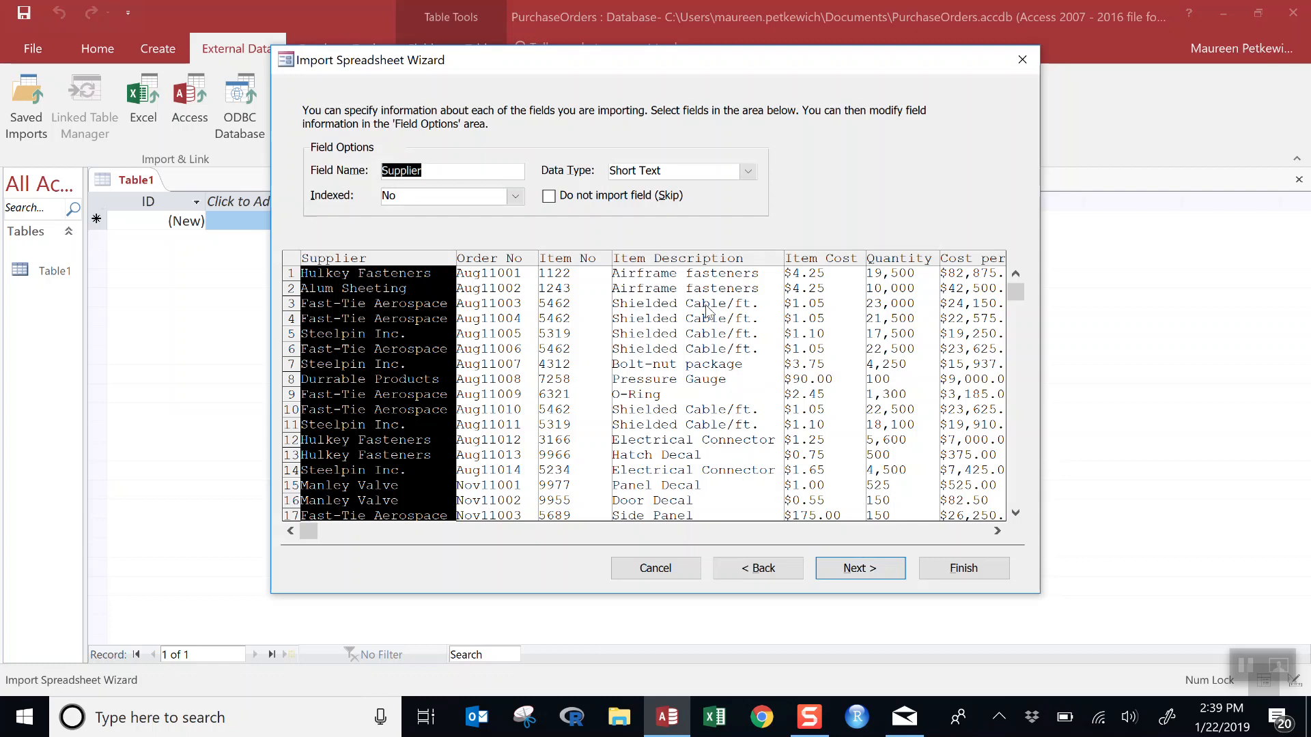
# Step: Review the Supplier, Order No and Item Description fields and set the Item No data type to Short Text
pyautogui.click(461, 177)
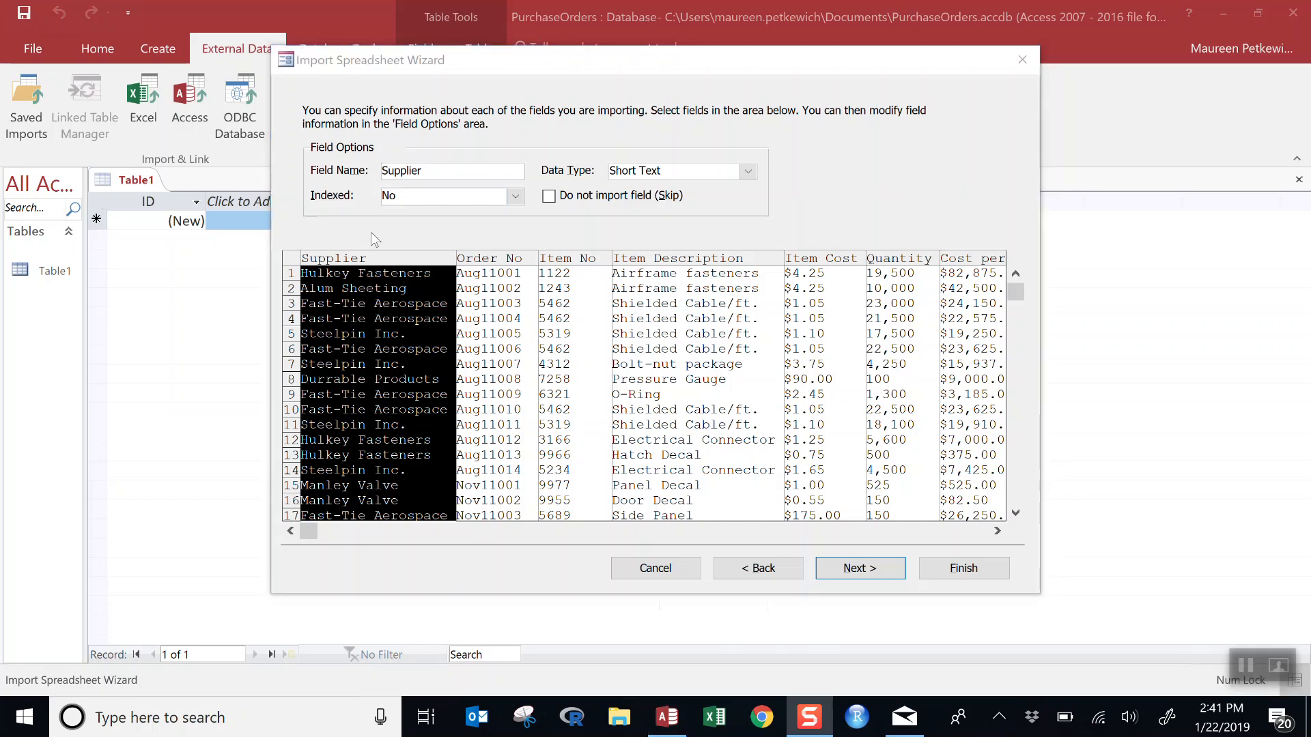
pyautogui.click(352, 260)
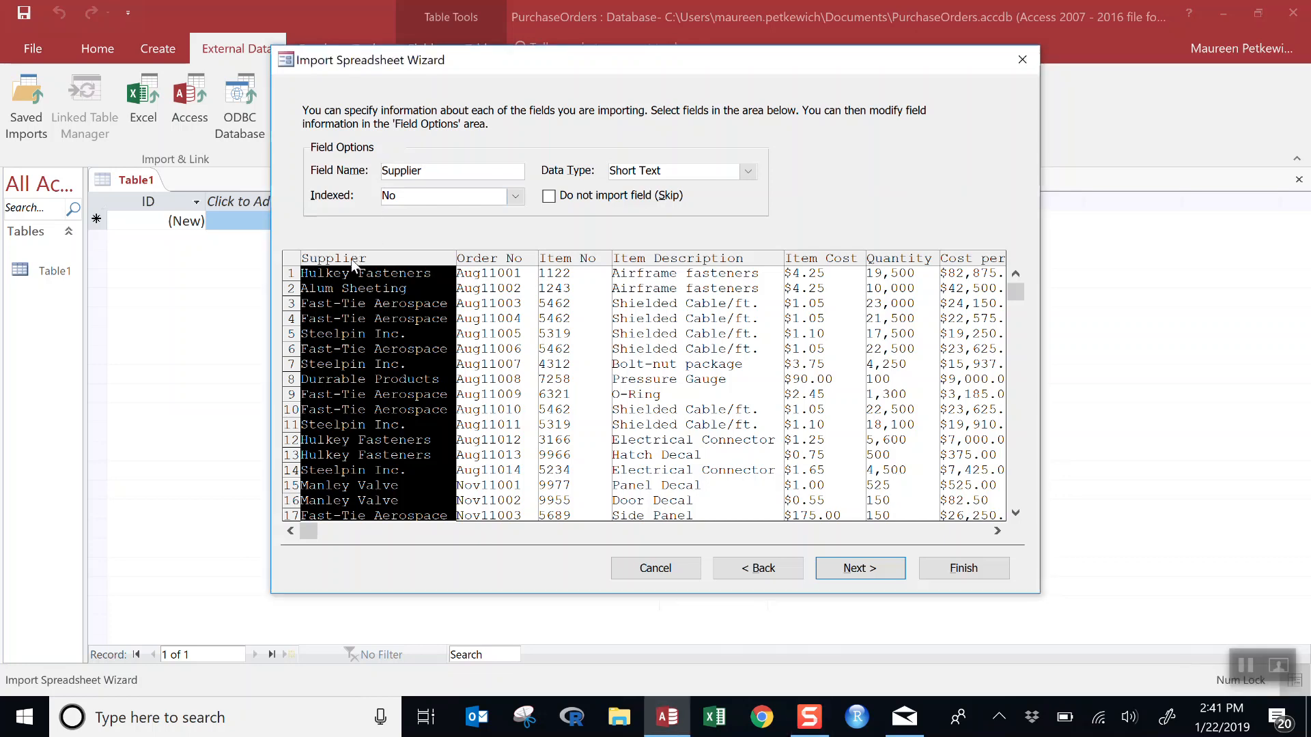
pyautogui.click(486, 263)
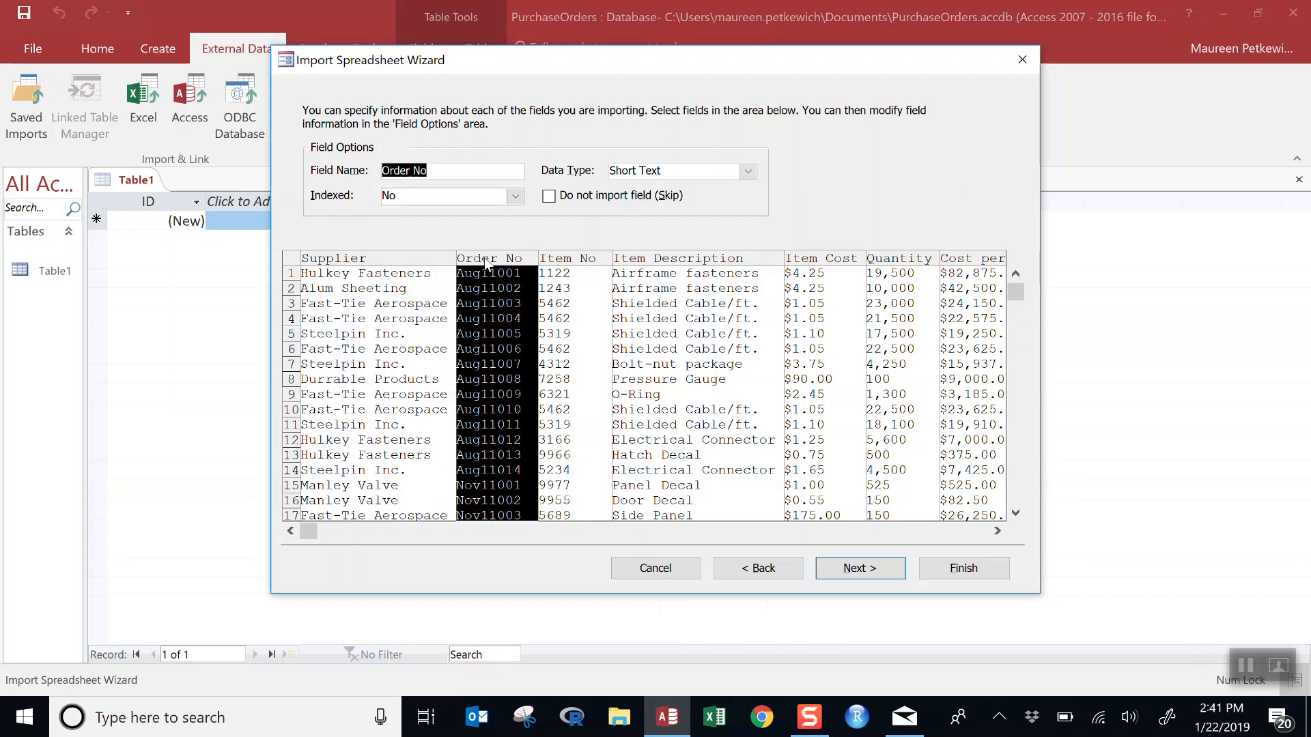
pyautogui.click(647, 263)
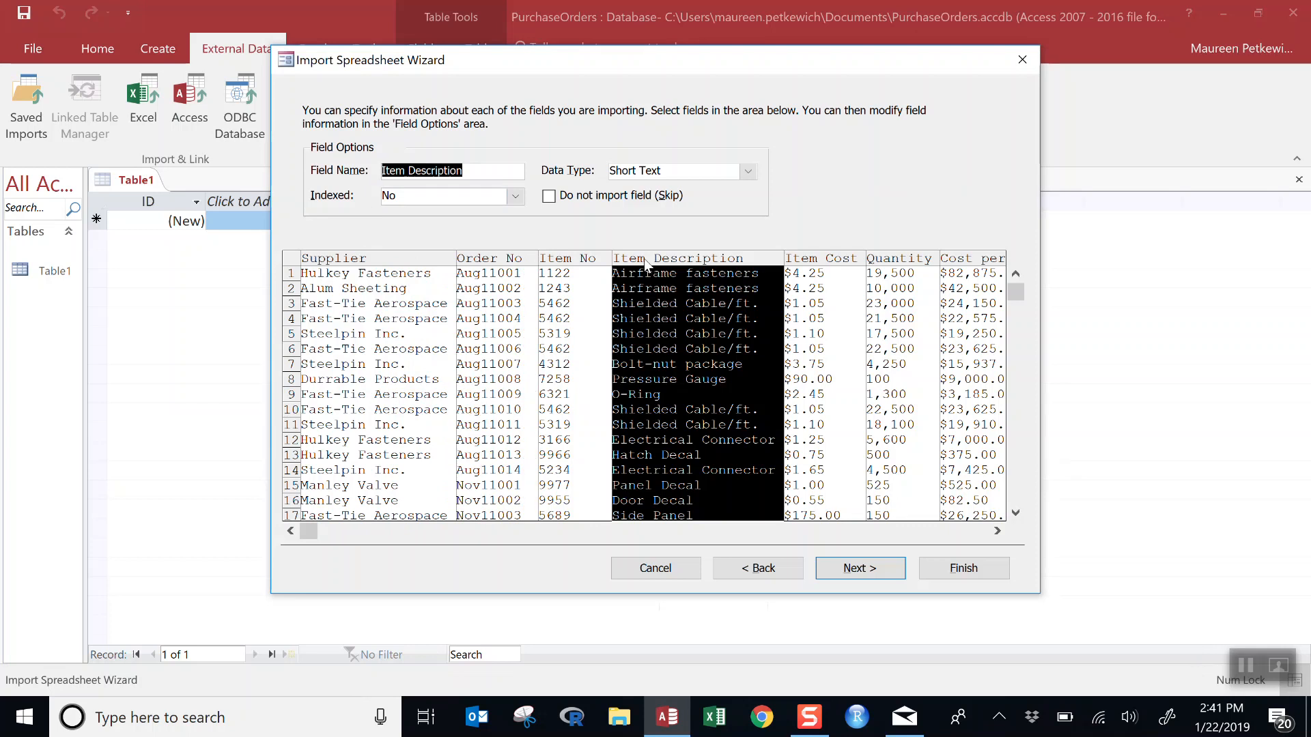
pyautogui.click(580, 260)
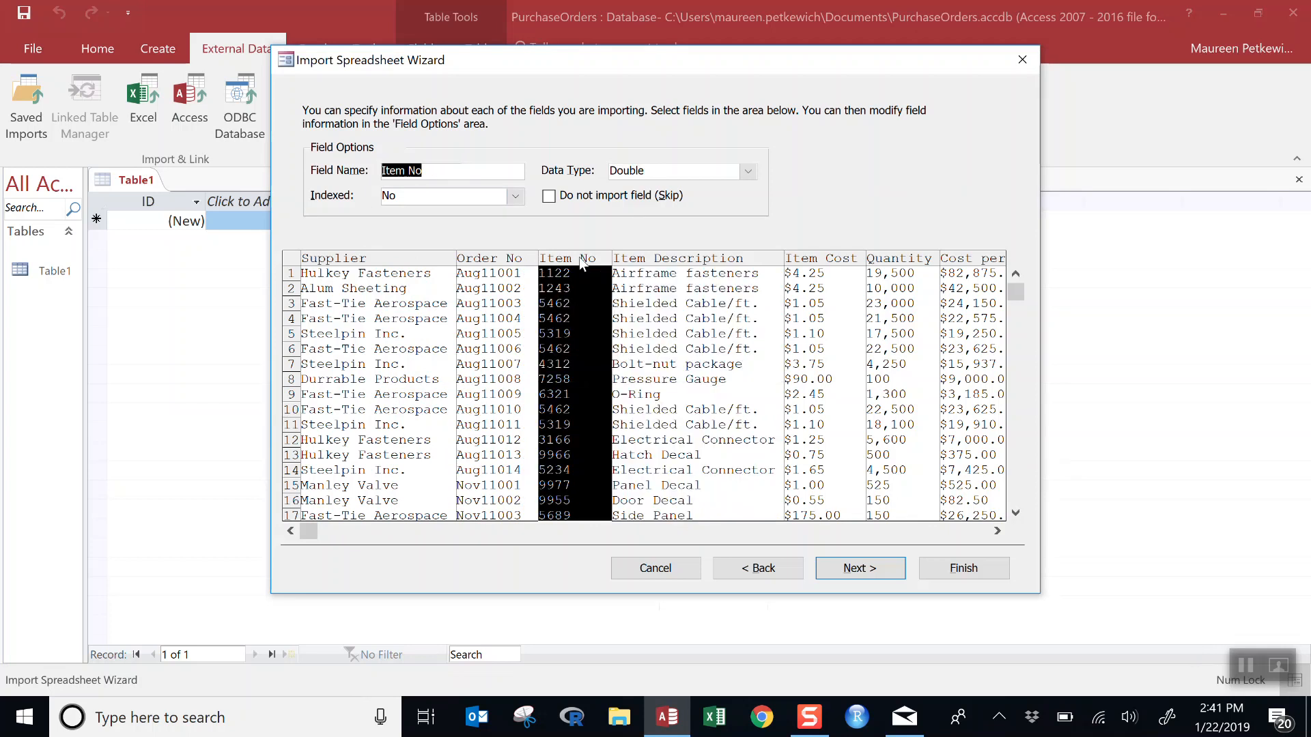
pyautogui.click(751, 174)
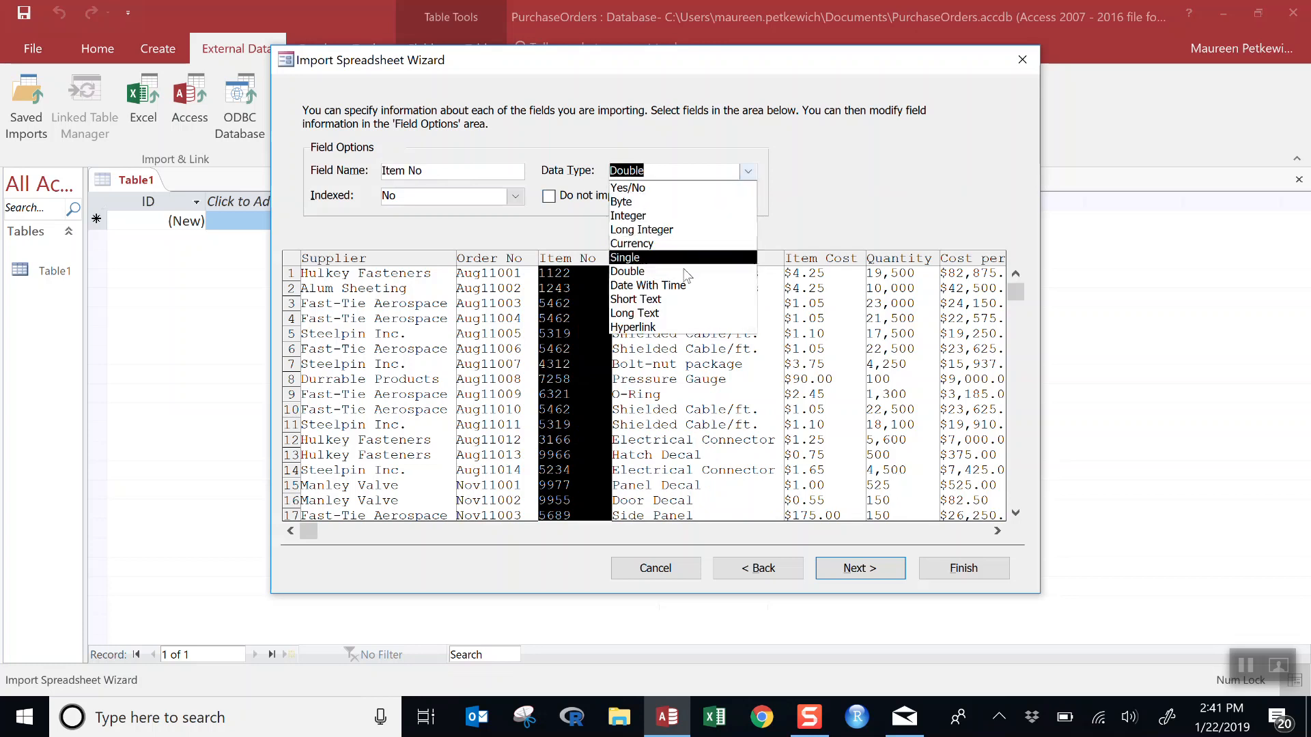
pyautogui.click(672, 299)
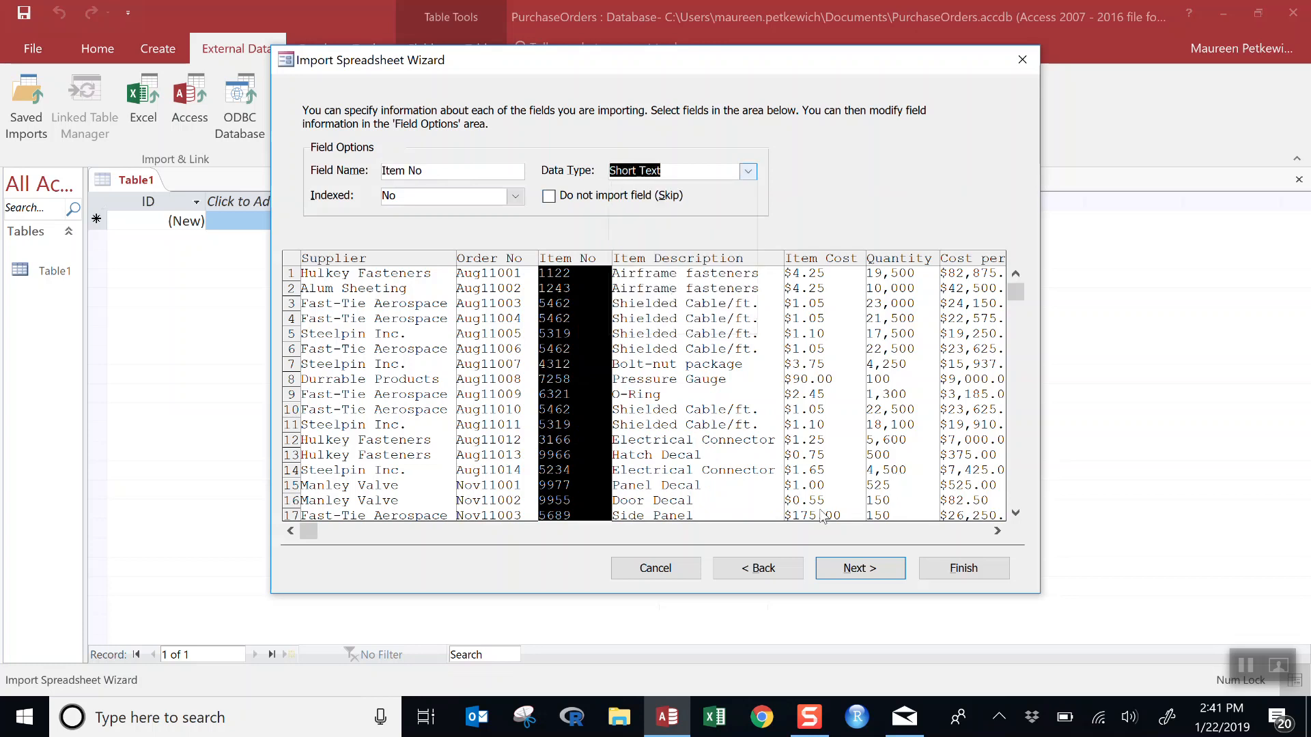
pyautogui.click(1250, 665)
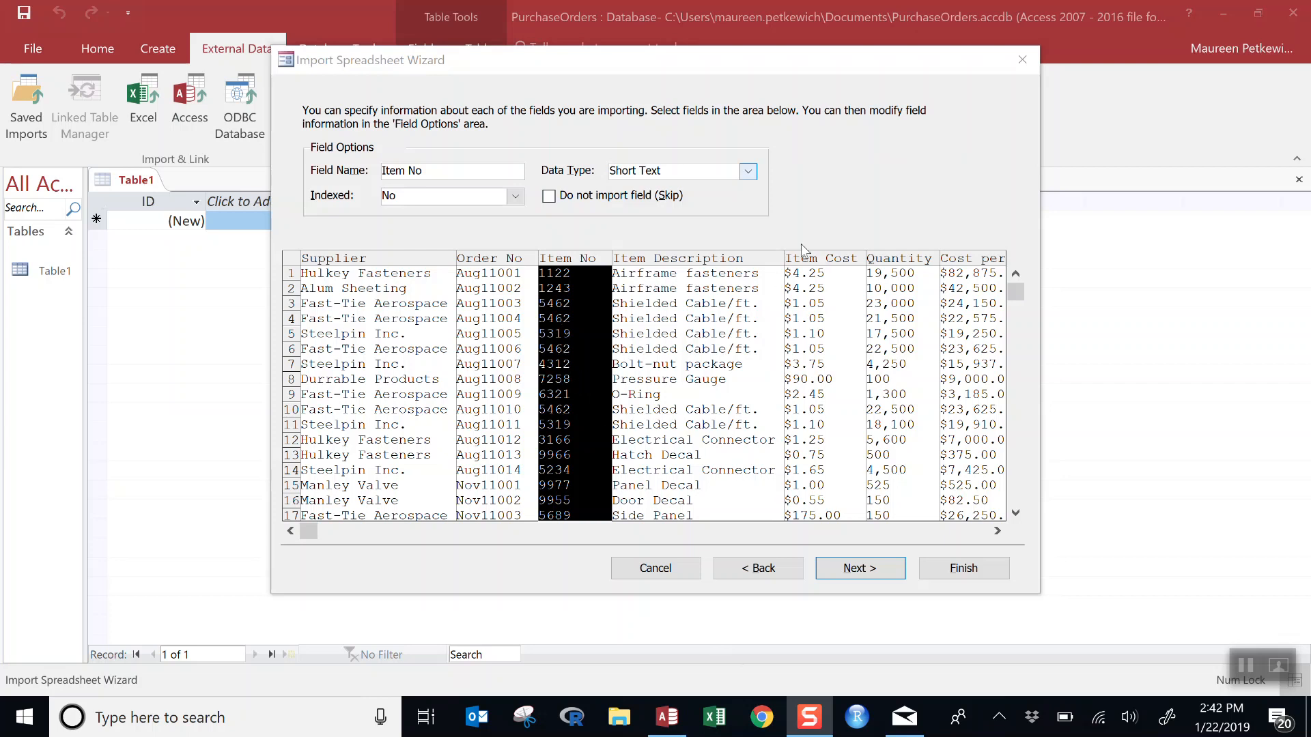
# Step: Check the Item Cost field and set the Quantity field's data type to Long Integer
pyautogui.click(820, 263)
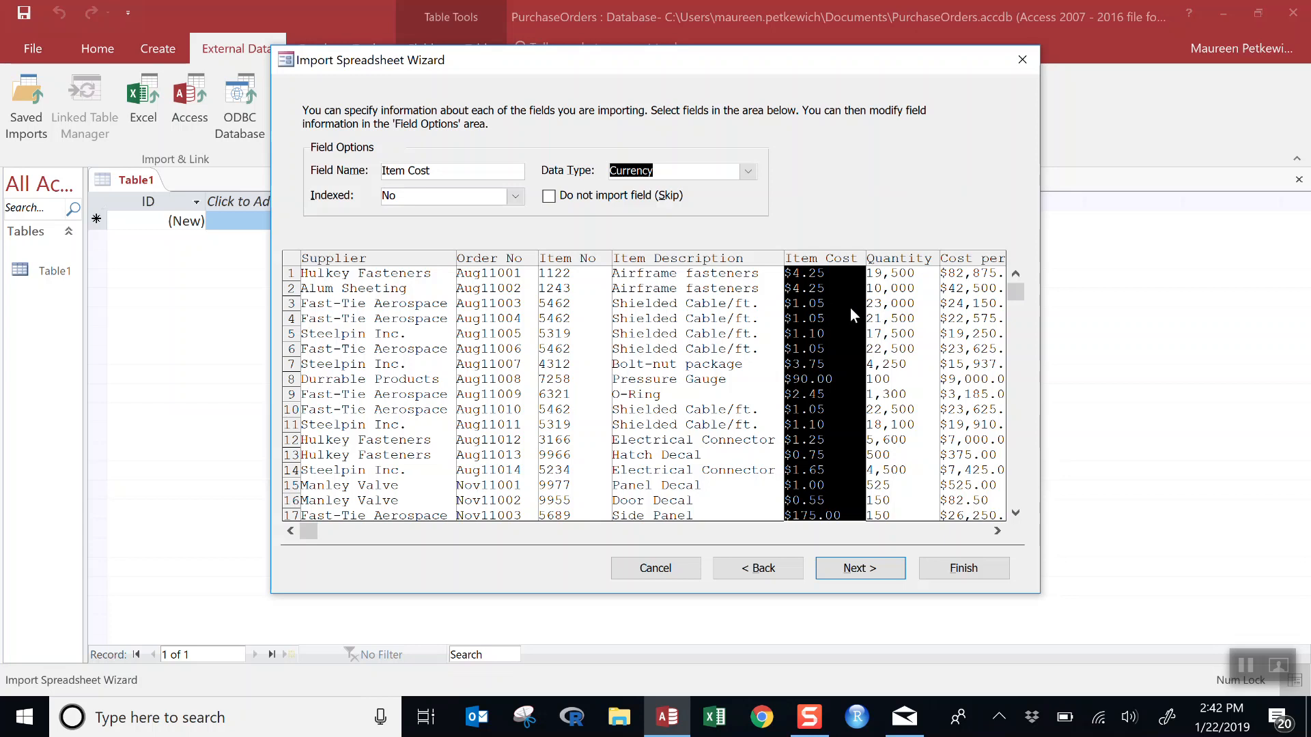
pyautogui.click(903, 257)
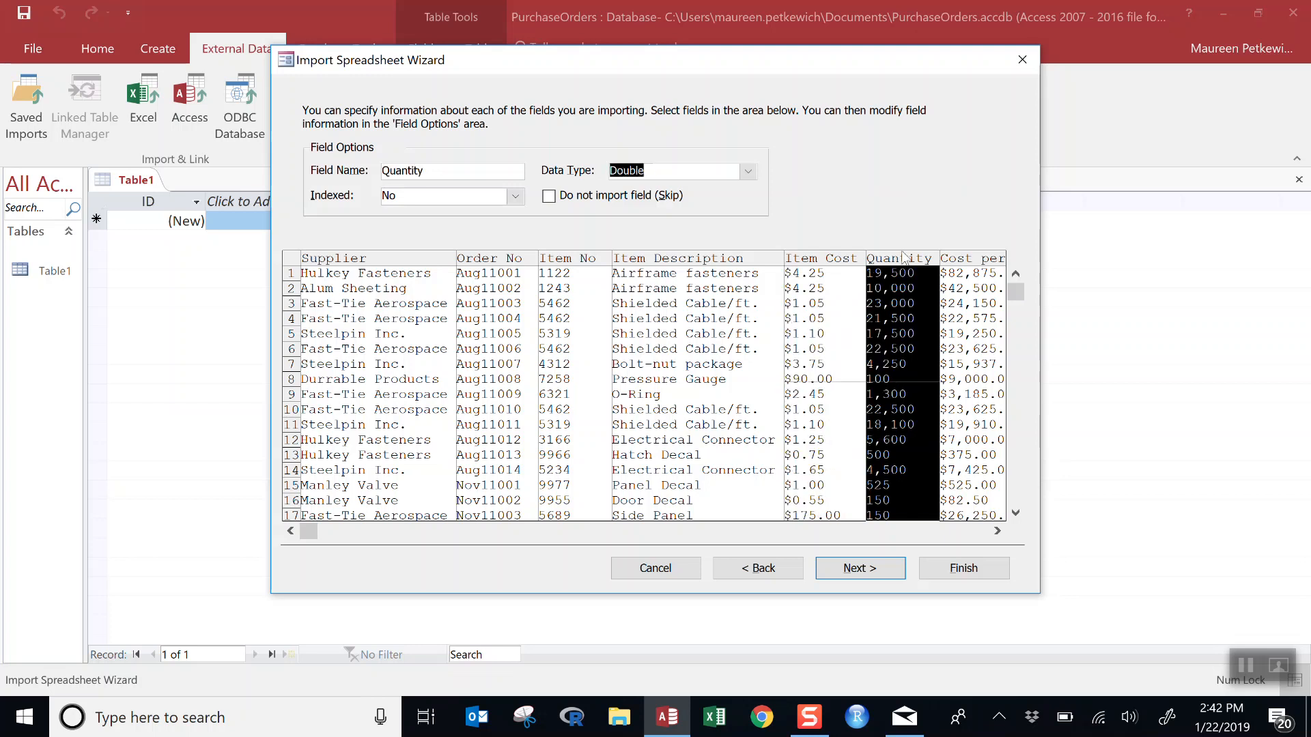
pyautogui.click(748, 171)
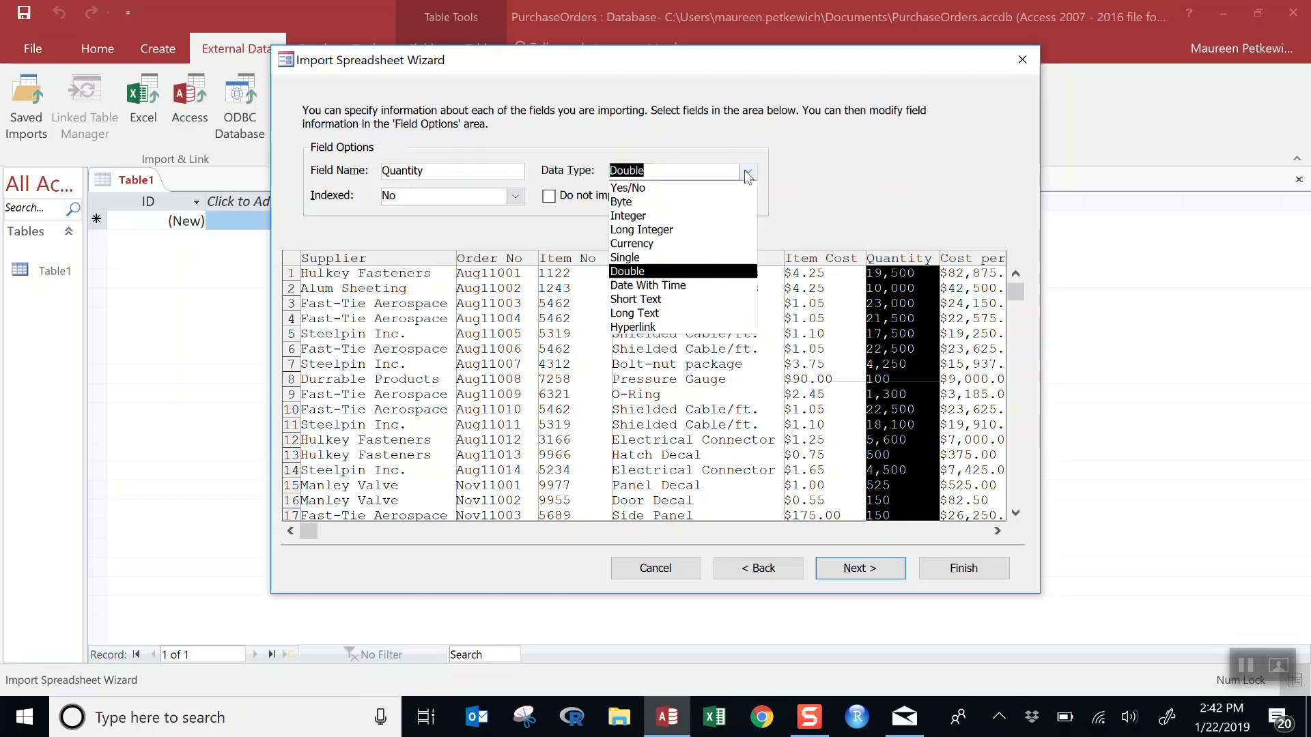
pyautogui.click(672, 231)
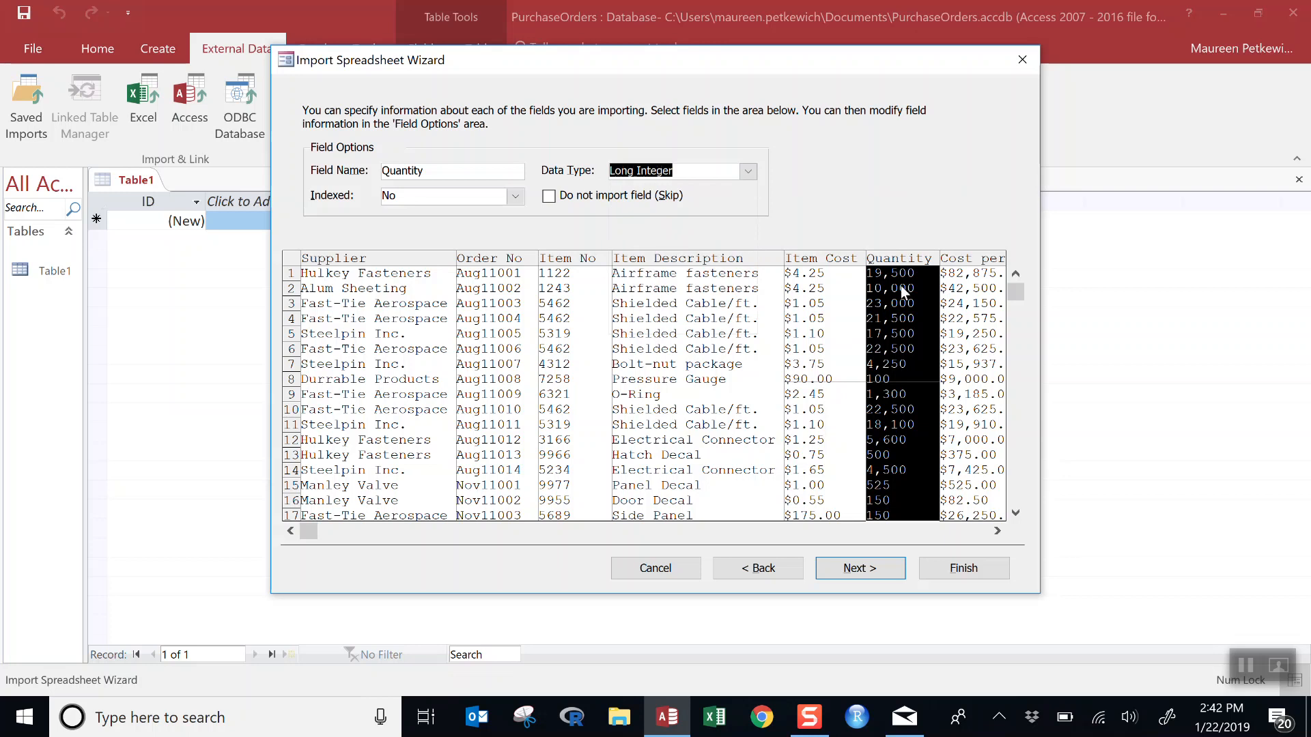
# Step: Check the Cost per order field and set the A/P Terms (Months) data type to Byte
pyautogui.click(964, 262)
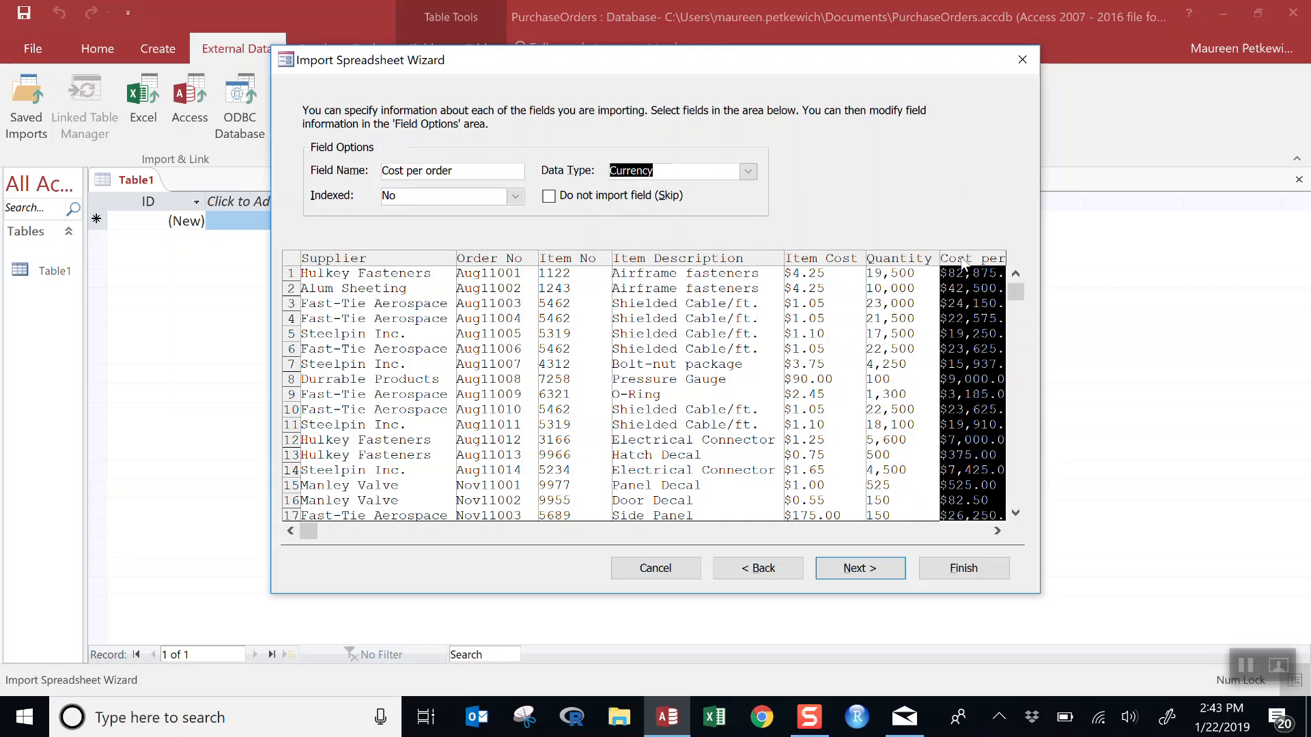
pyautogui.click(997, 531)
pyautogui.moveTo(997, 530); pyautogui.dragTo(998, 532)
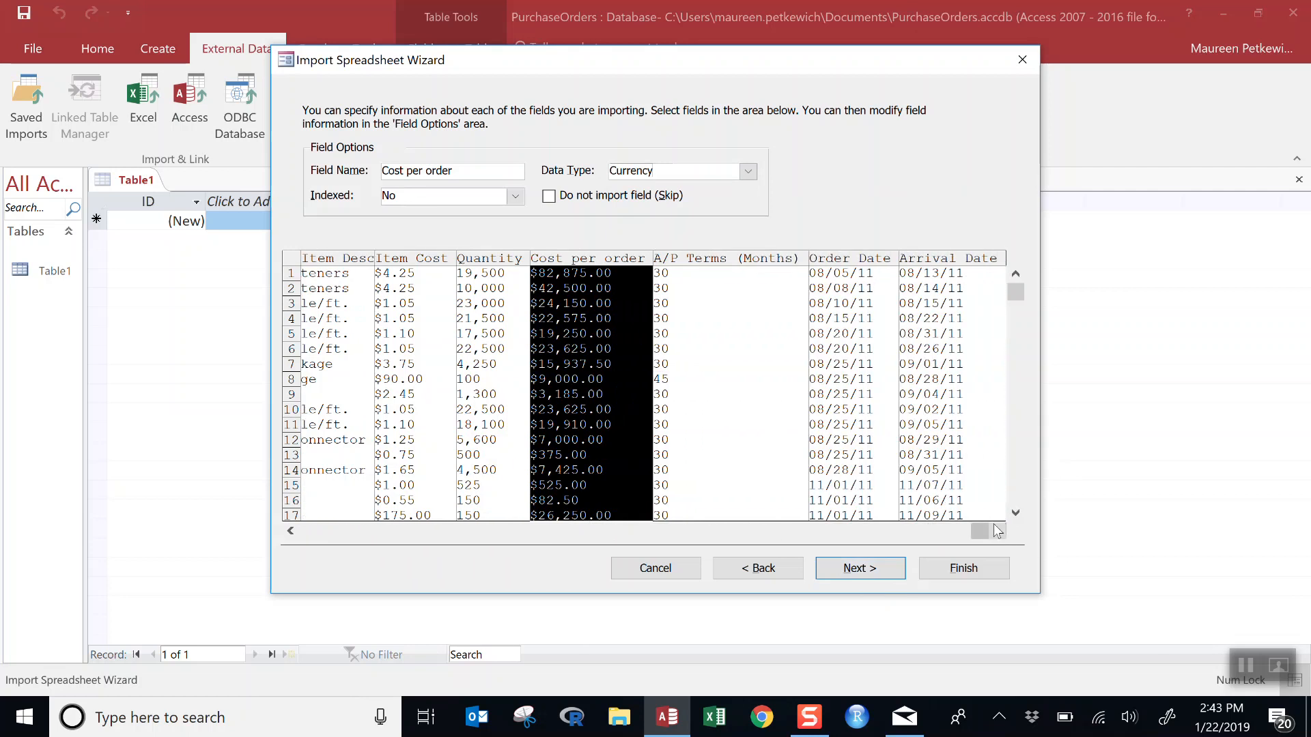
pyautogui.click(717, 265)
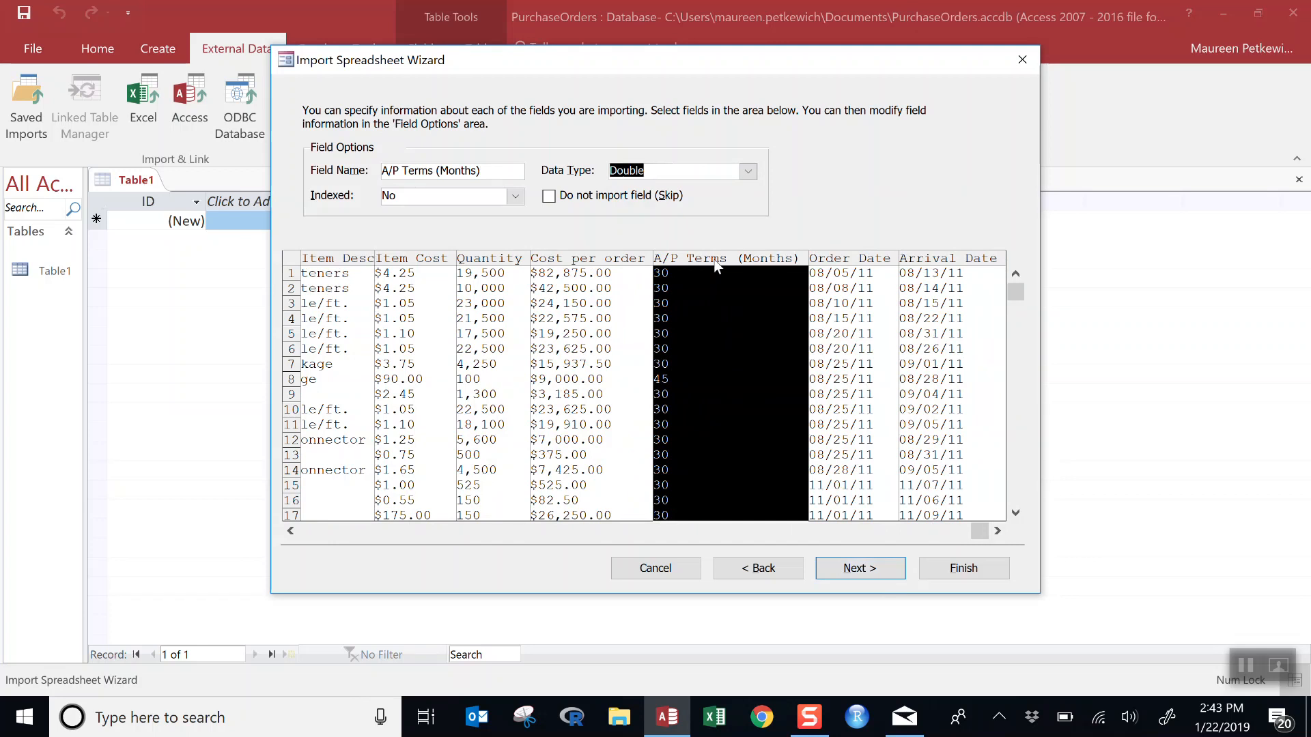
pyautogui.click(749, 171)
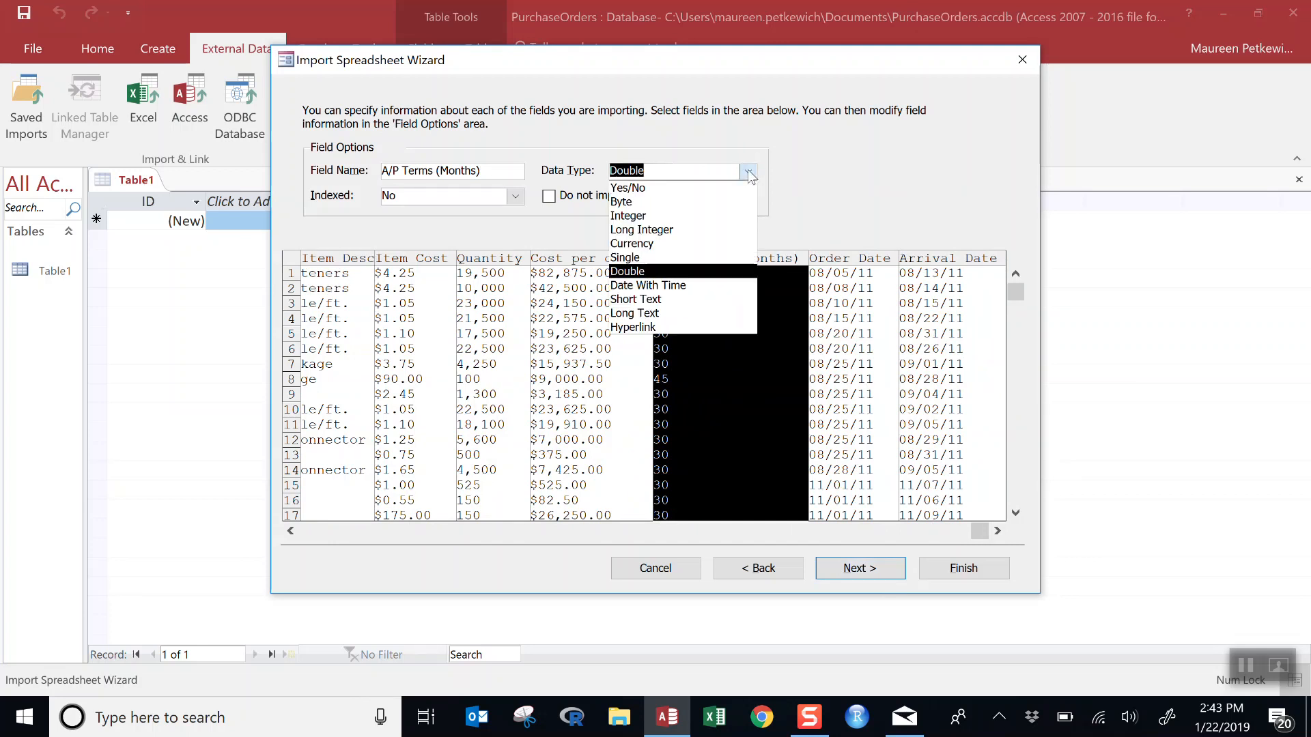
pyautogui.click(722, 203)
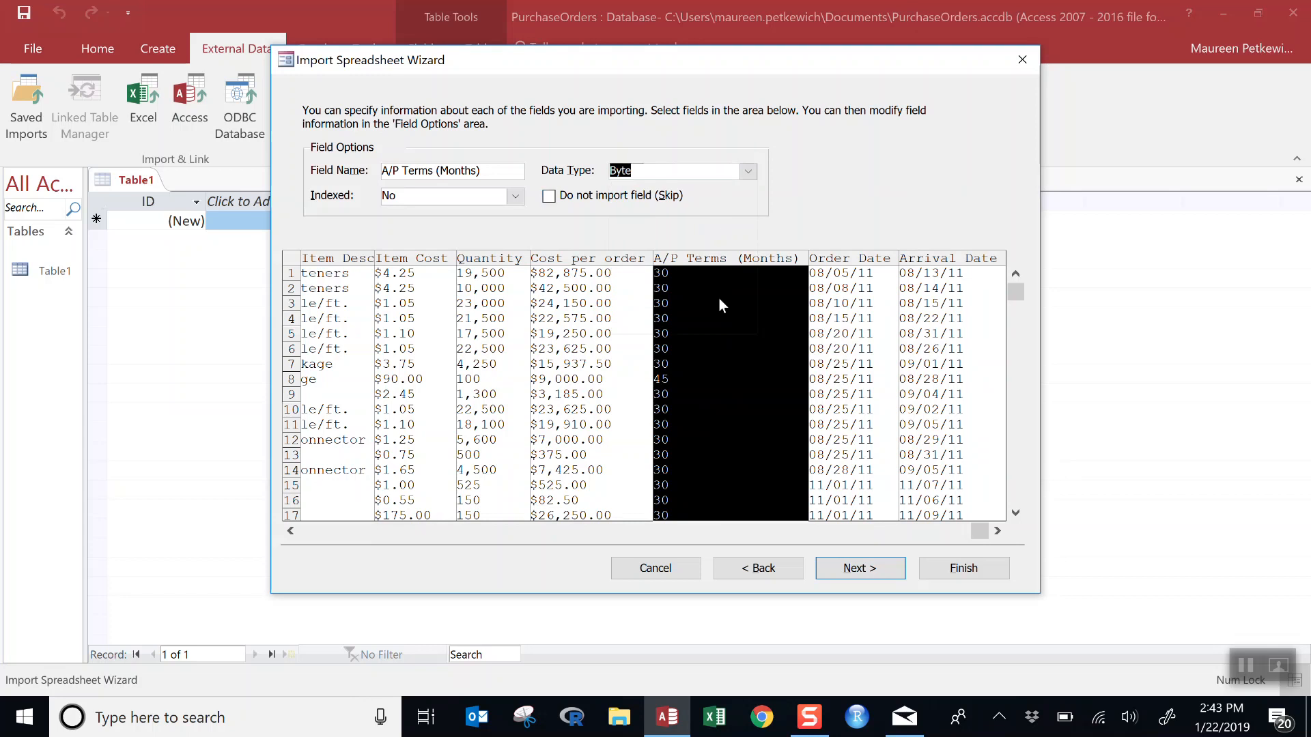
# Step: Check the Order Date and Arrival Date fields, then choose no primary key for the new table
pyautogui.click(848, 260)
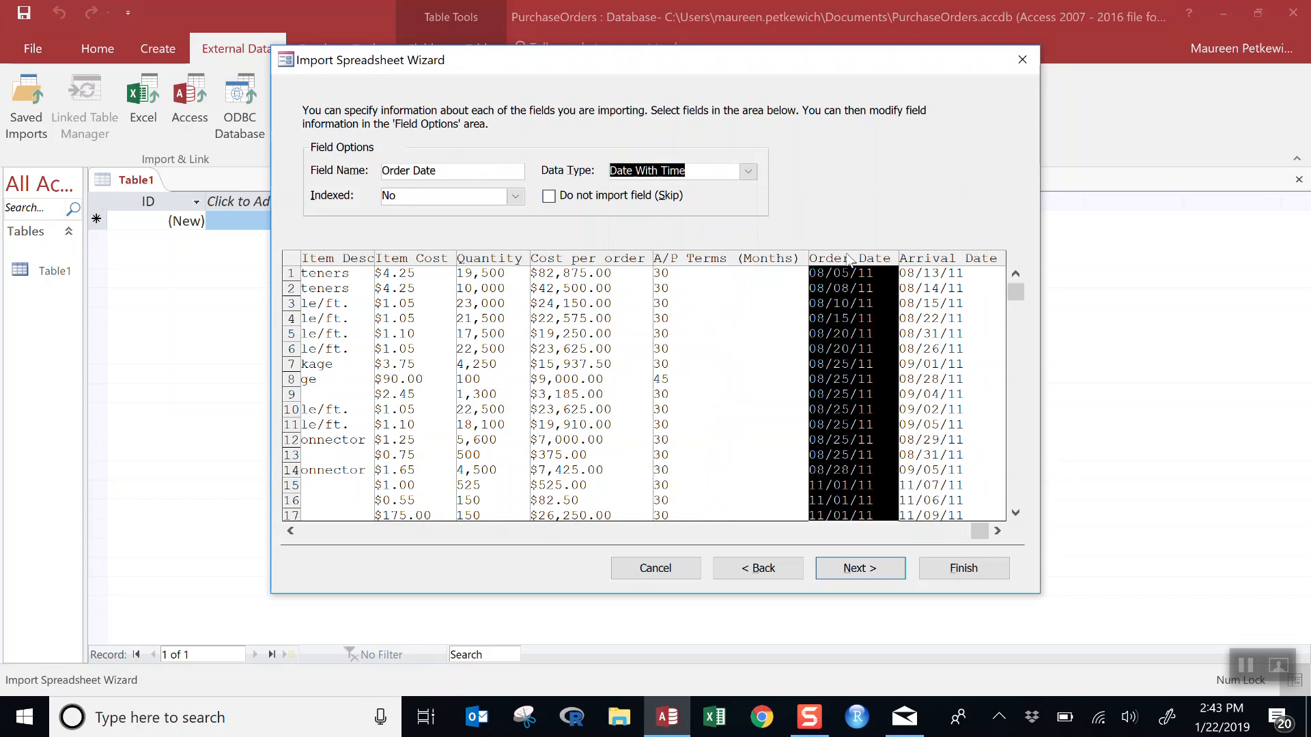
pyautogui.click(922, 263)
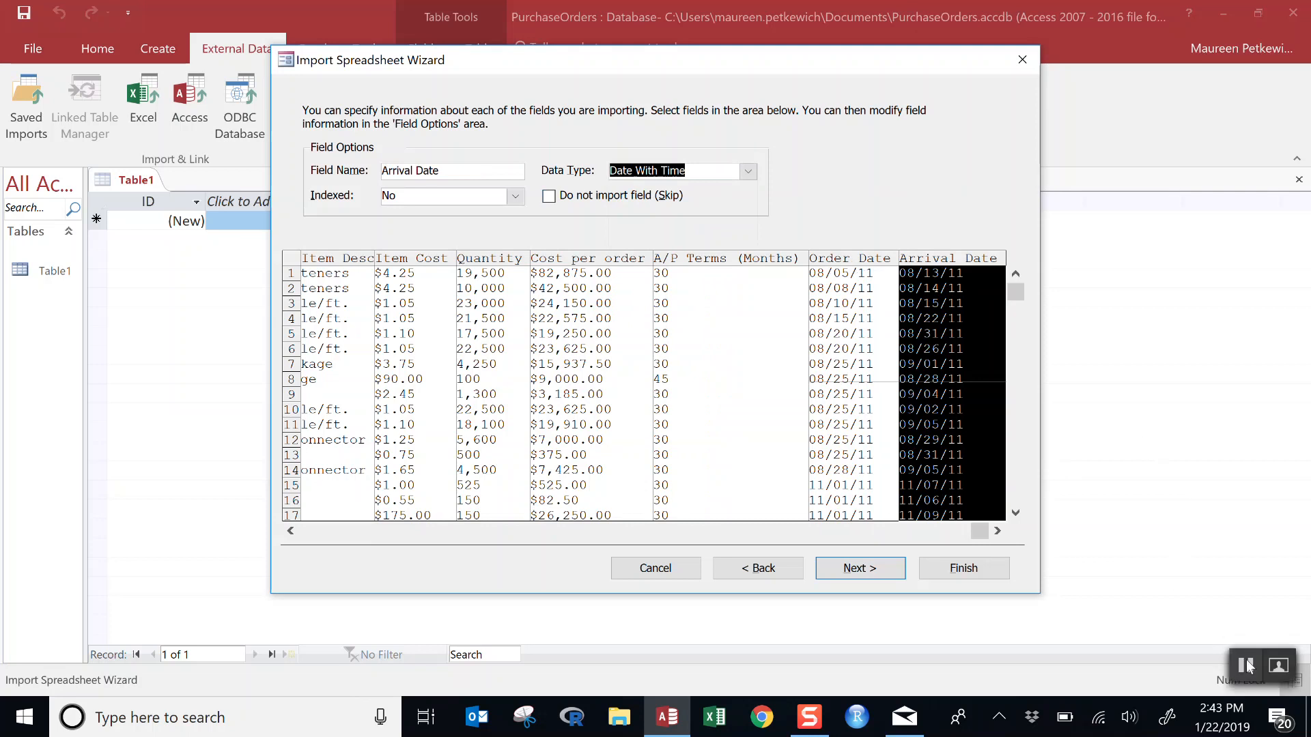
pyautogui.click(862, 573)
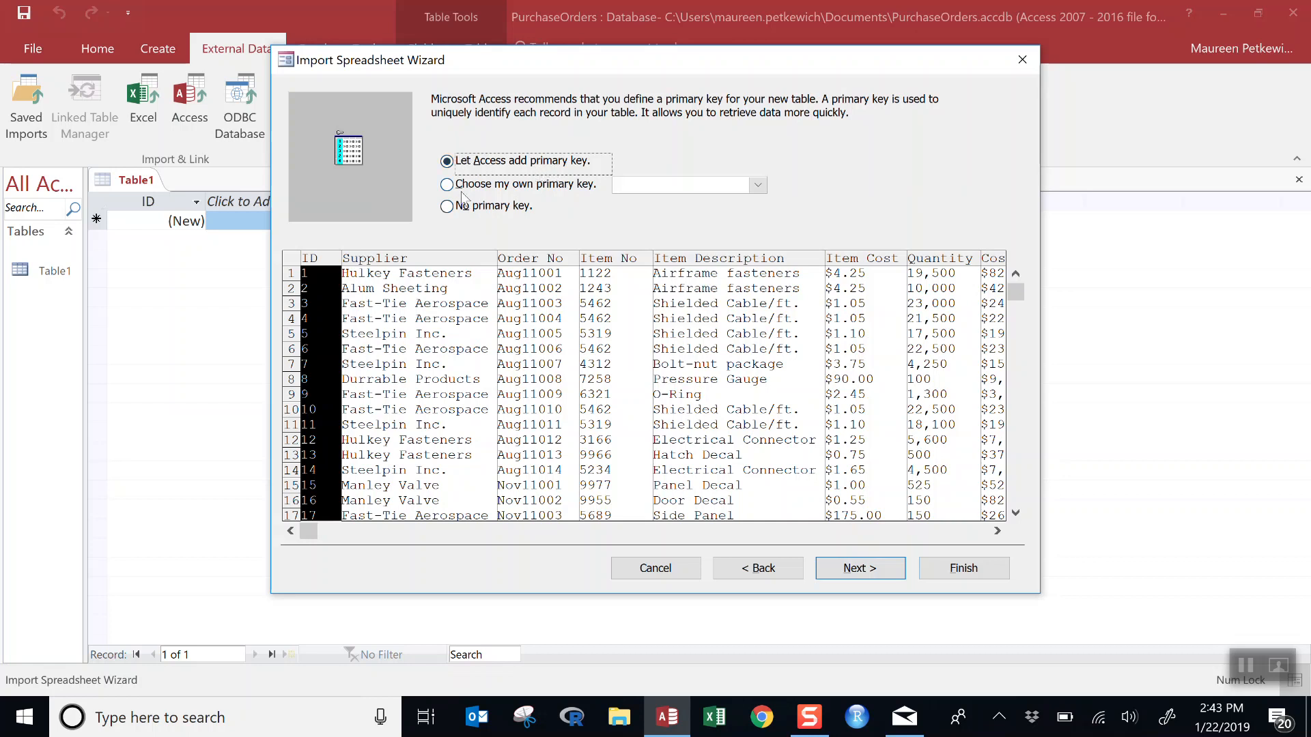
pyautogui.click(447, 206)
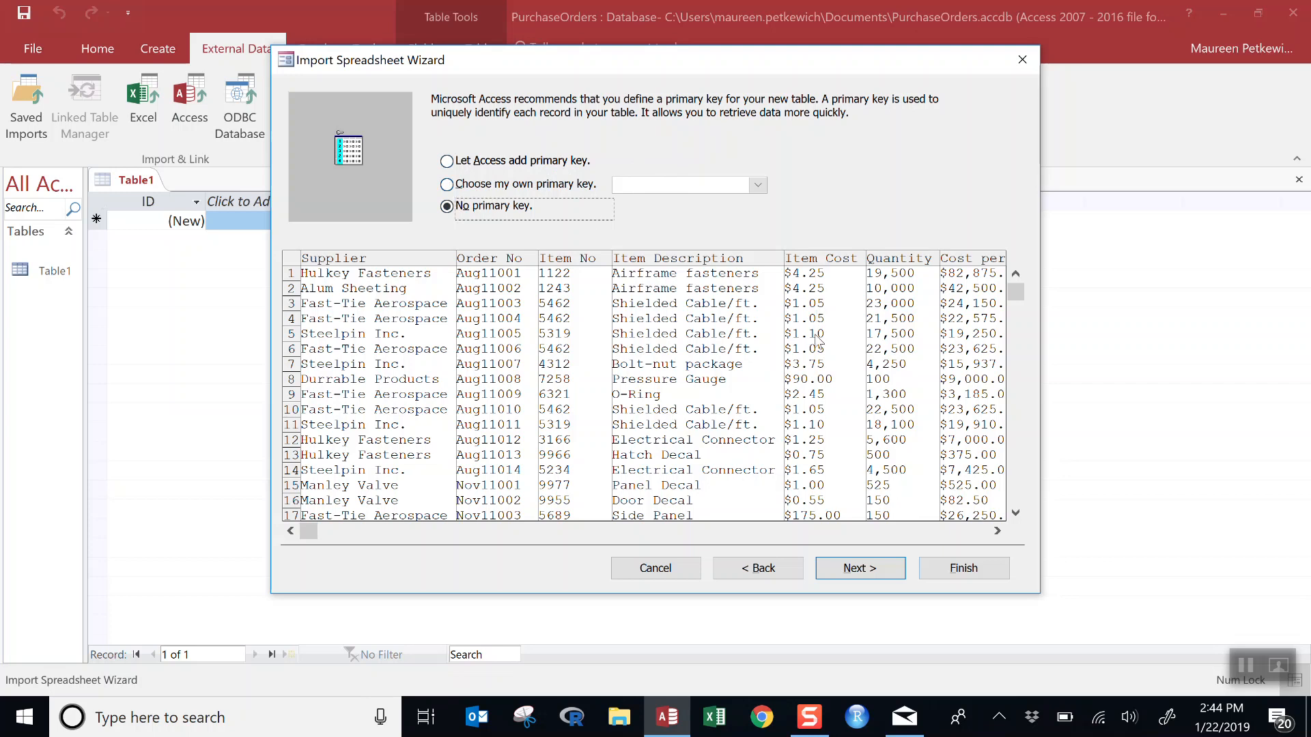
pyautogui.click(875, 578)
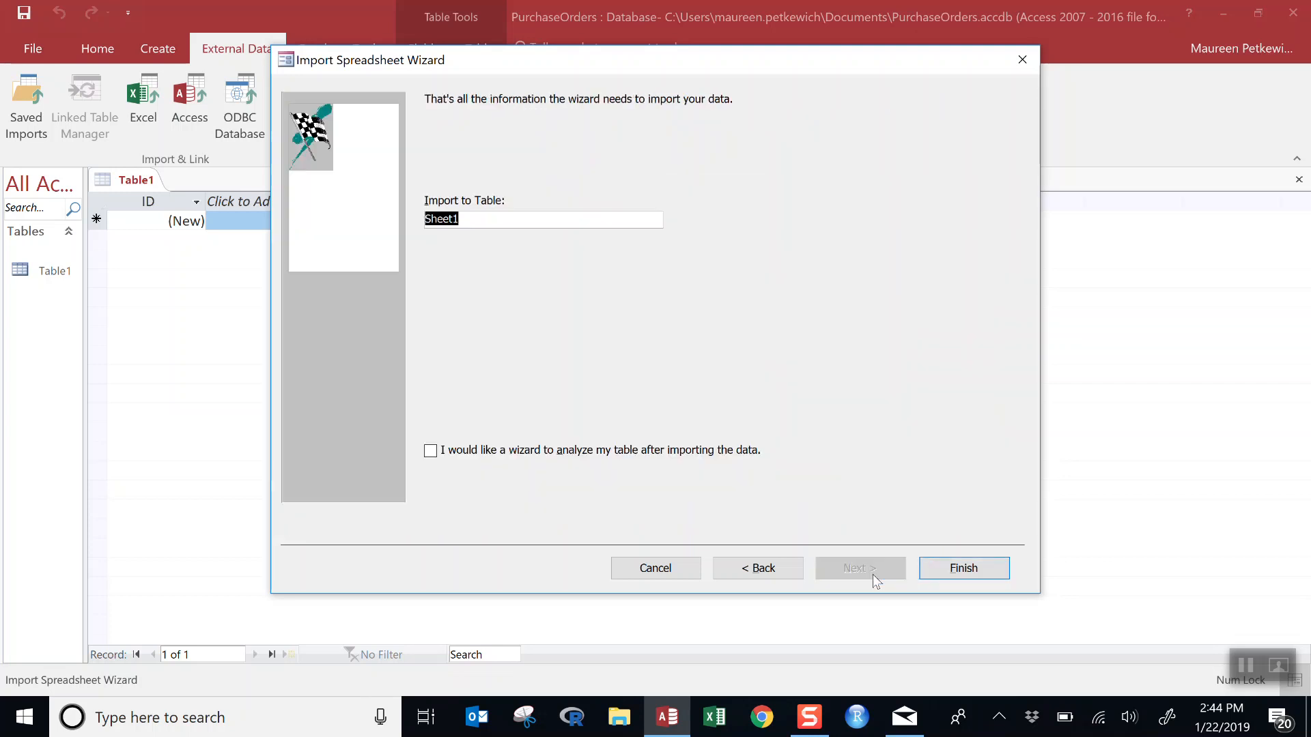
# Step: Name the imported table tblPurchaseOrders and finish the import without saving the import steps
pyautogui.write('tblPurchae')
pyautogui.press('BackSpace')
pyautogui.write('seOrders')
pyautogui.click(964, 568)
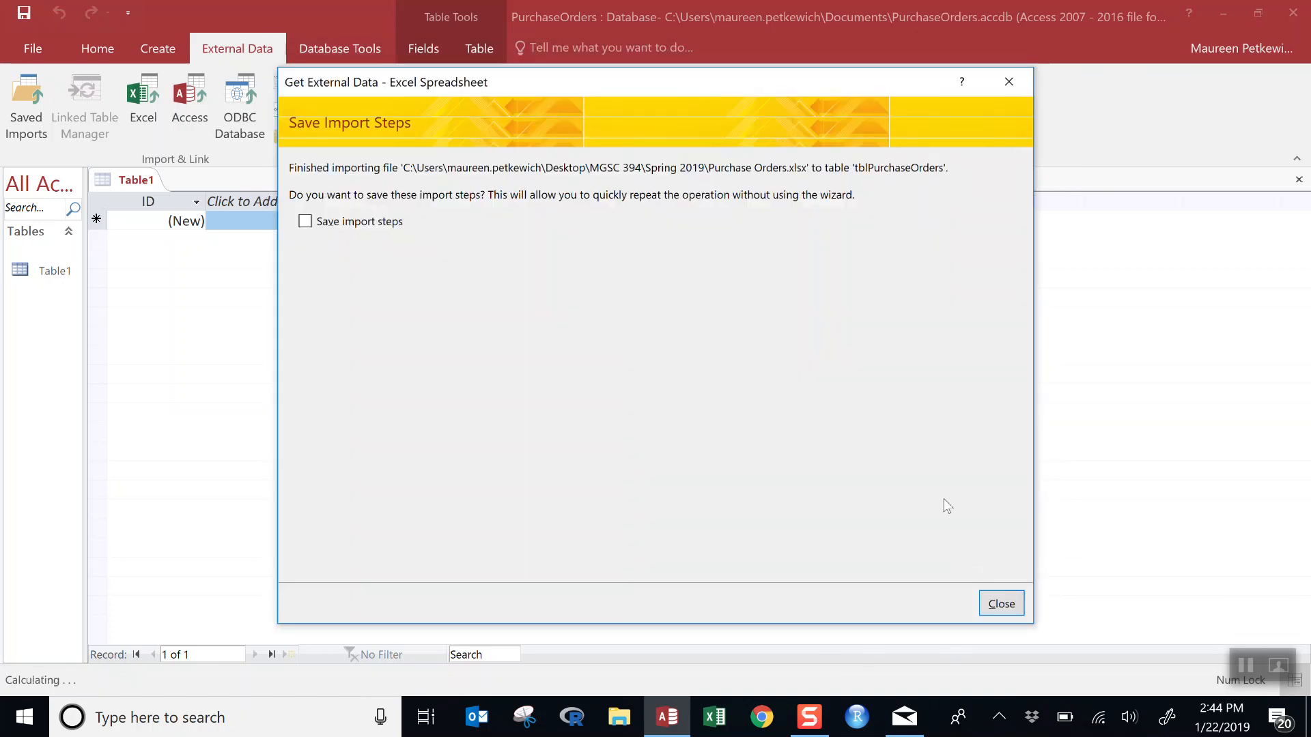
pyautogui.click(1002, 604)
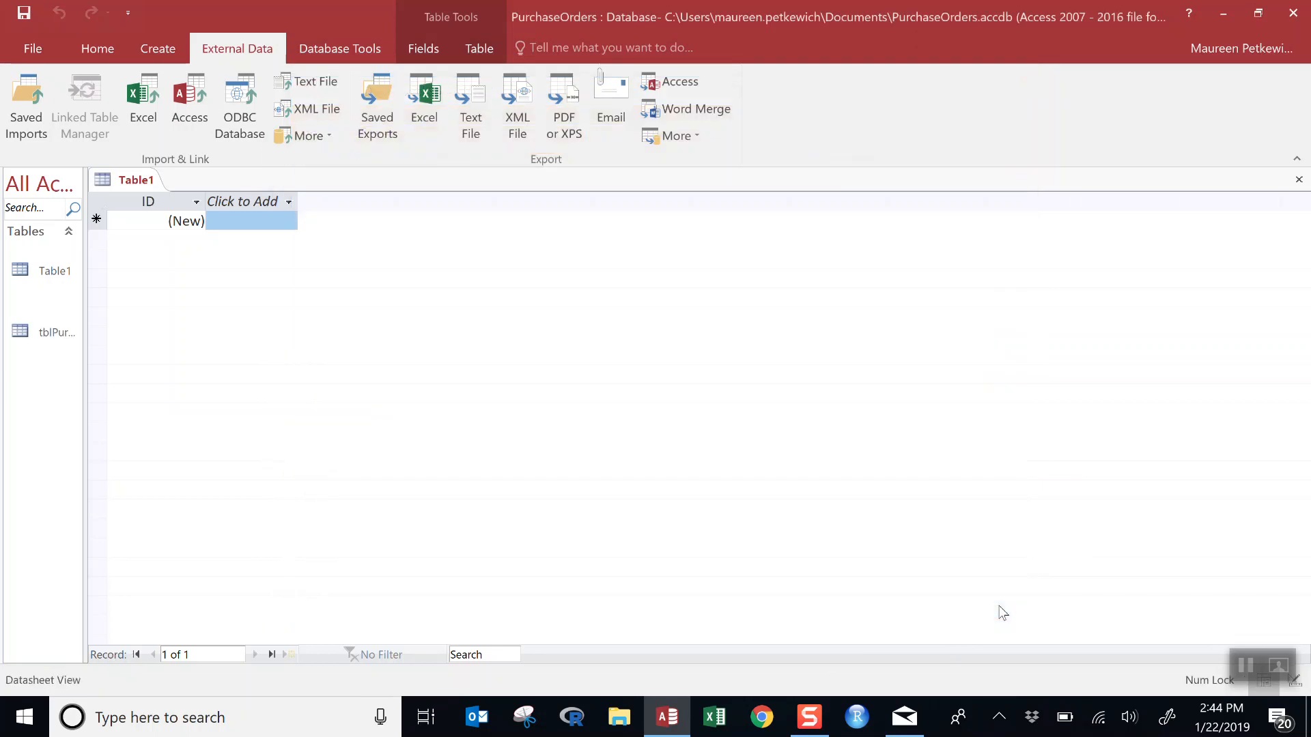
# Step: Open the tblPurchaseOrders table and close the empty Table1
pyautogui.doubleClick(47, 334)
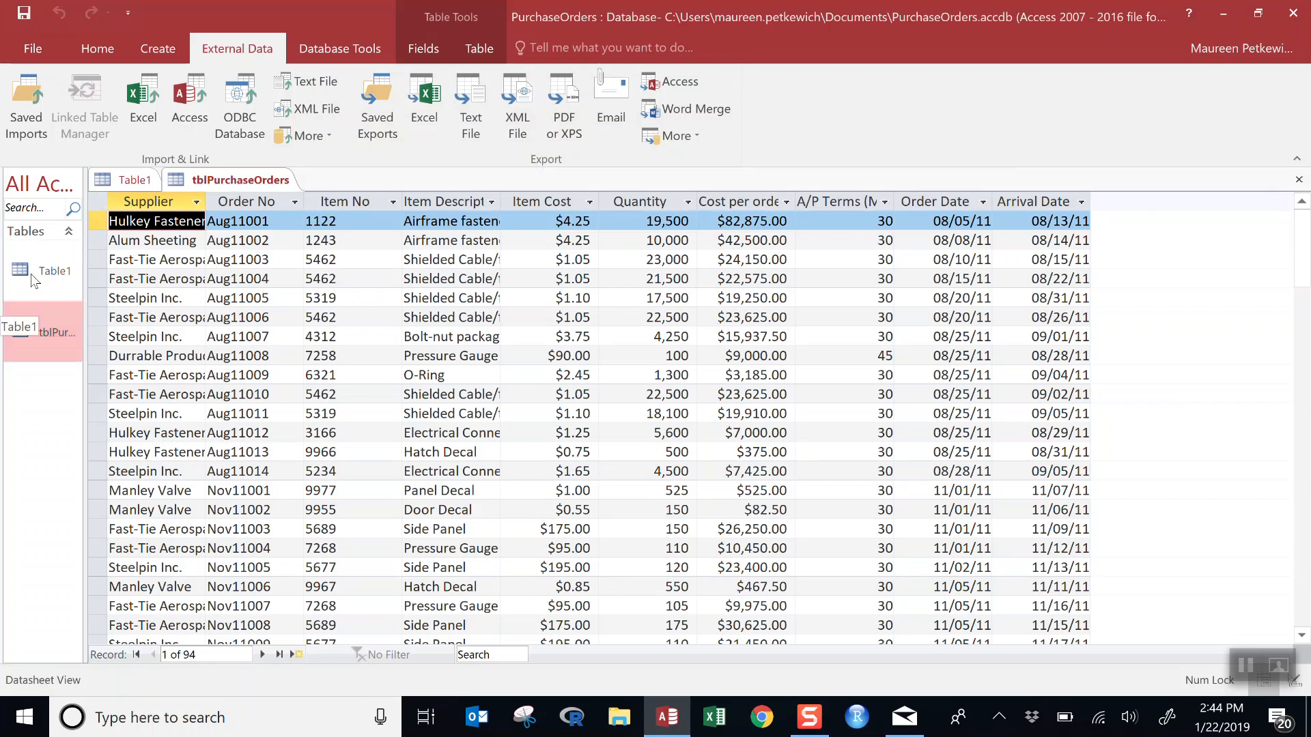
pyautogui.click(32, 279)
pyautogui.doubleClick(31, 273)
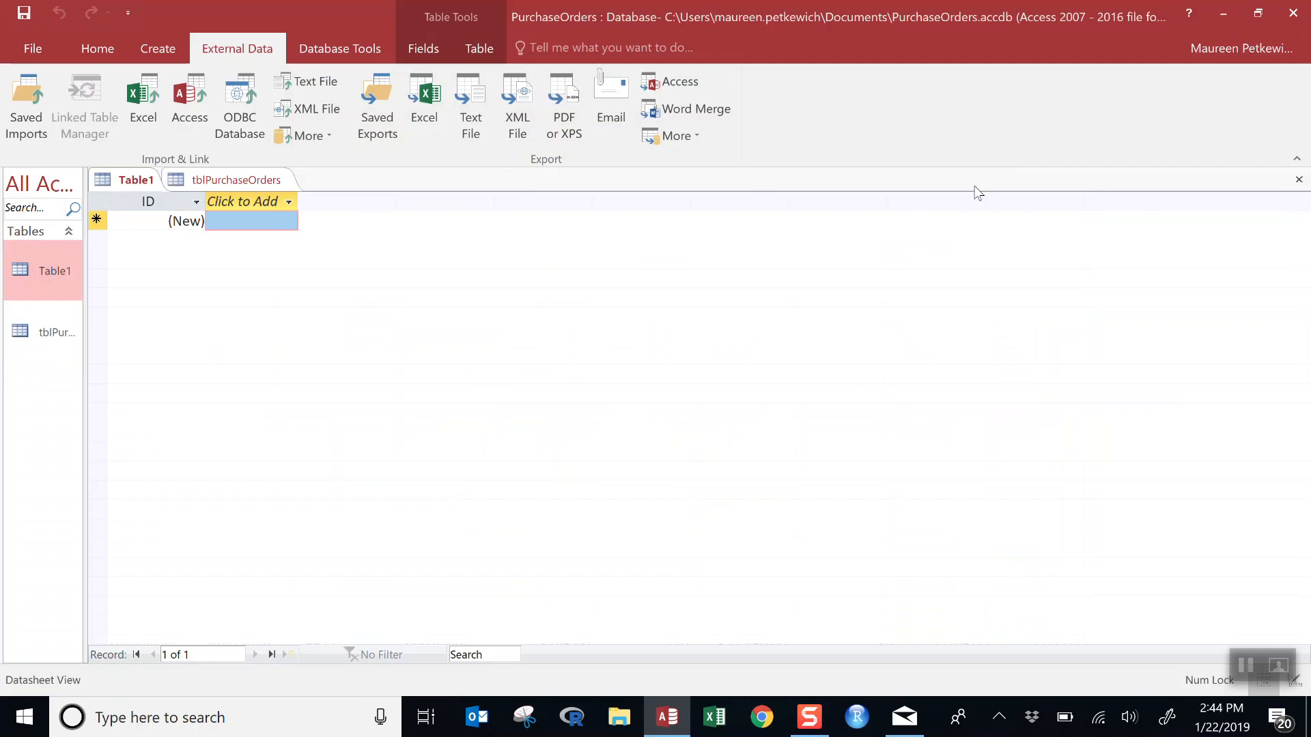
pyautogui.click(1297, 187)
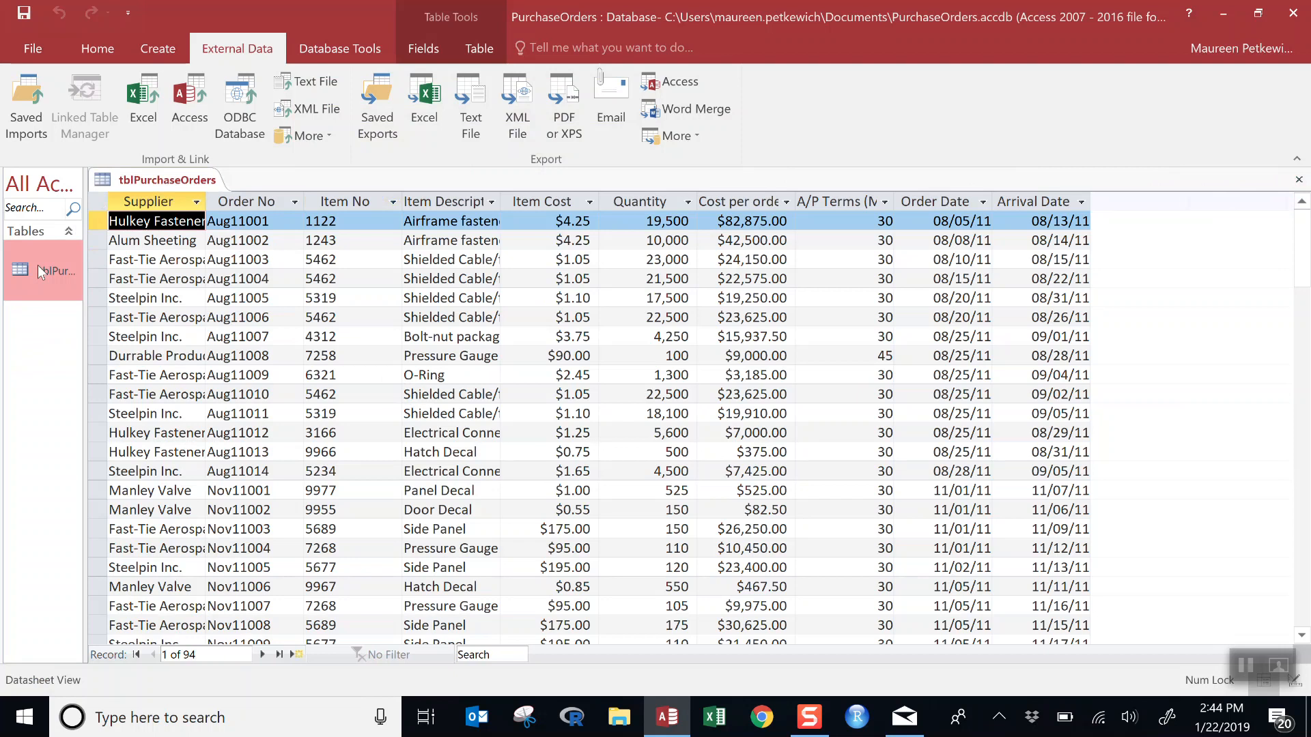
pyautogui.click(1246, 665)
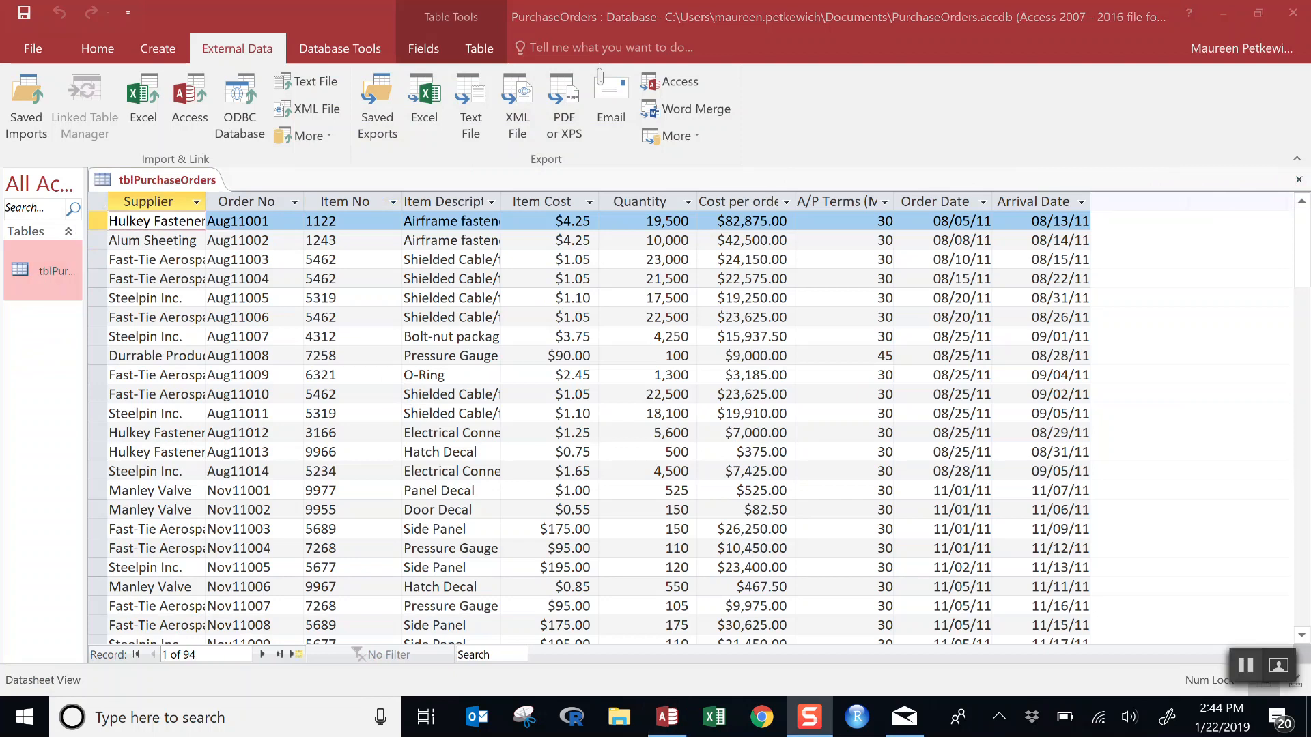